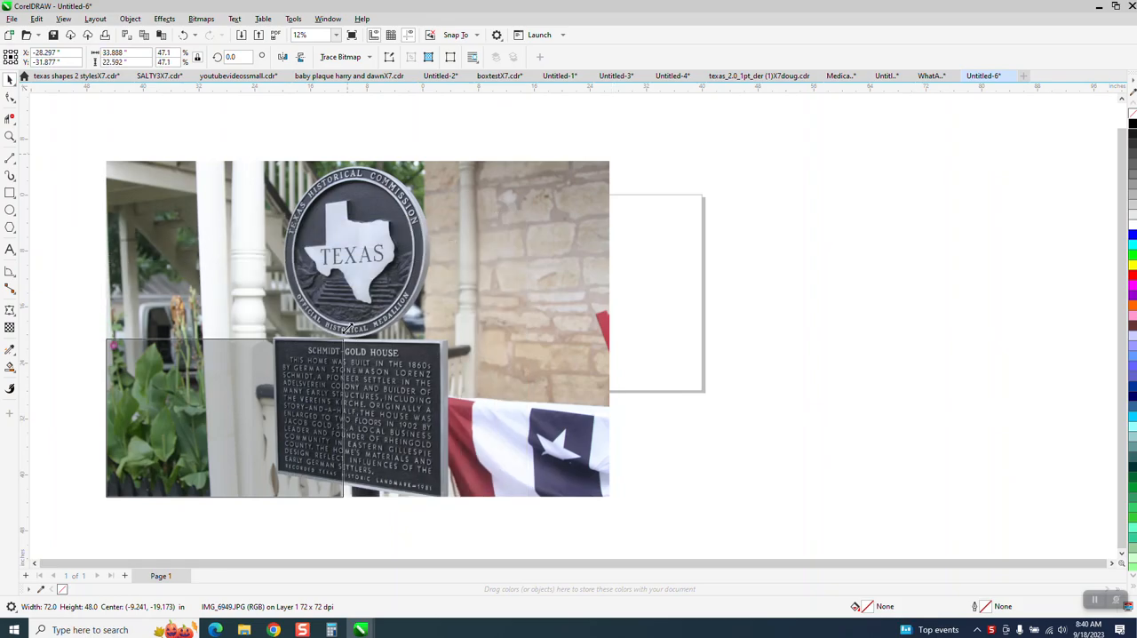
Step: Move the reduced photo beside the page and draw seven circles of different sizes on the page
drag(260, 385, 320, 235)
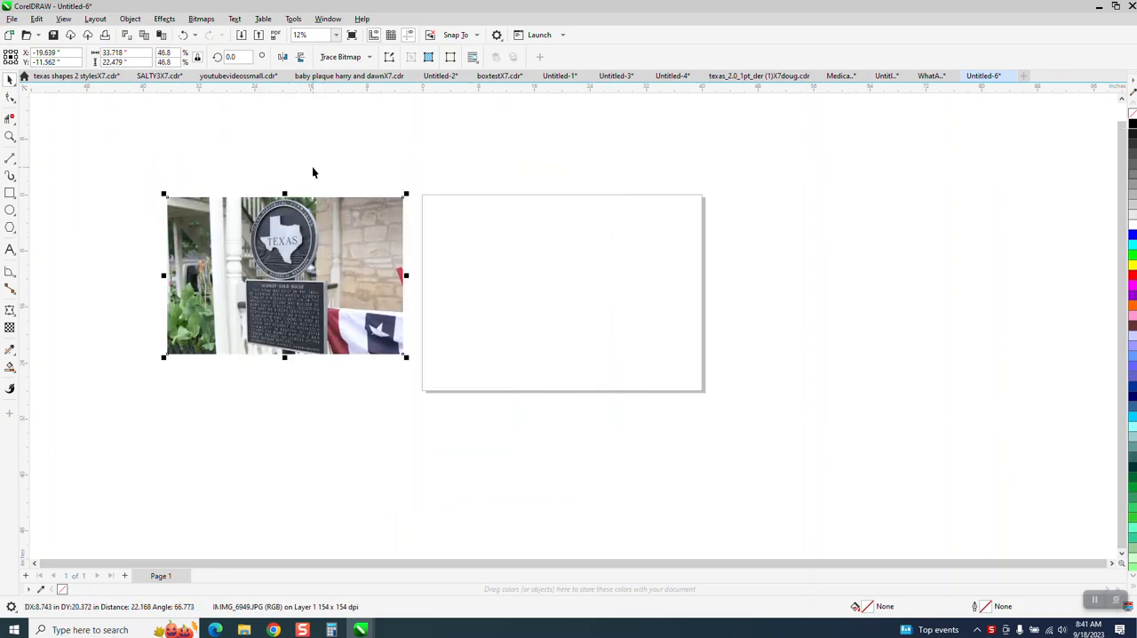
click(10, 211)
mouse_move(482, 235)
mouse_down()
mouse_move(465, 274)
mouse_move(540, 294)
mouse_move(551, 313)
mouse_up()
drag(651, 296, 680, 328)
drag(629, 231, 602, 257)
drag(551, 208, 520, 239)
drag(509, 310, 479, 341)
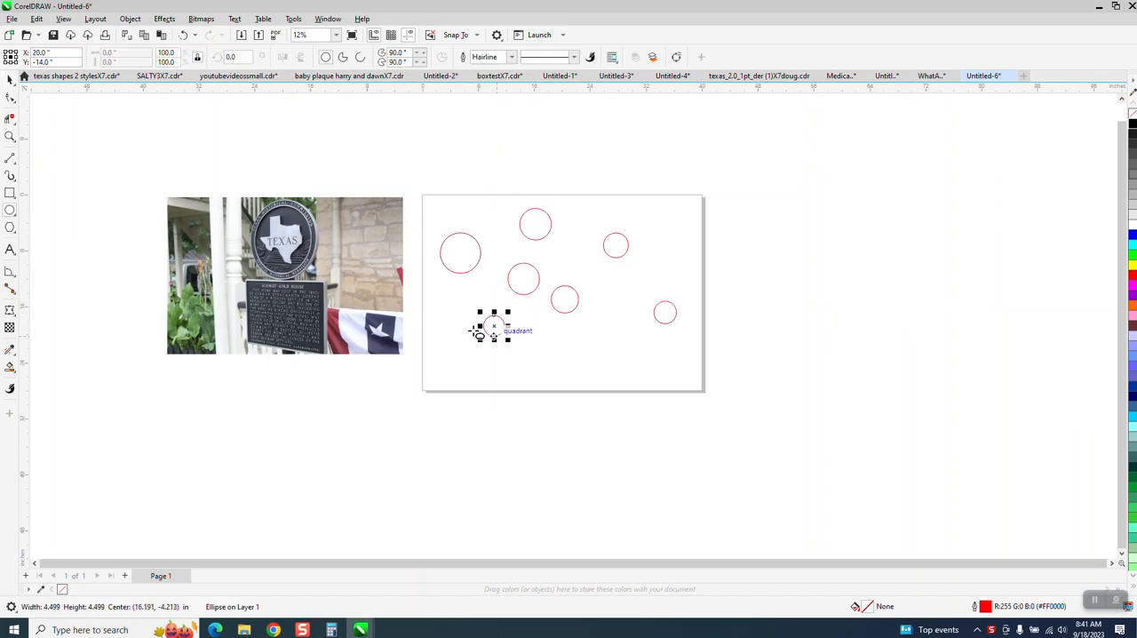
Step: Draw five squares of different sizes around the circles, with one overlapping the circle beneath the large upper square
click(10, 193)
mouse_move(491, 166)
mouse_down()
mouse_move(528, 203)
mouse_move(626, 240)
mouse_move(704, 251)
mouse_up()
drag(614, 298, 656, 338)
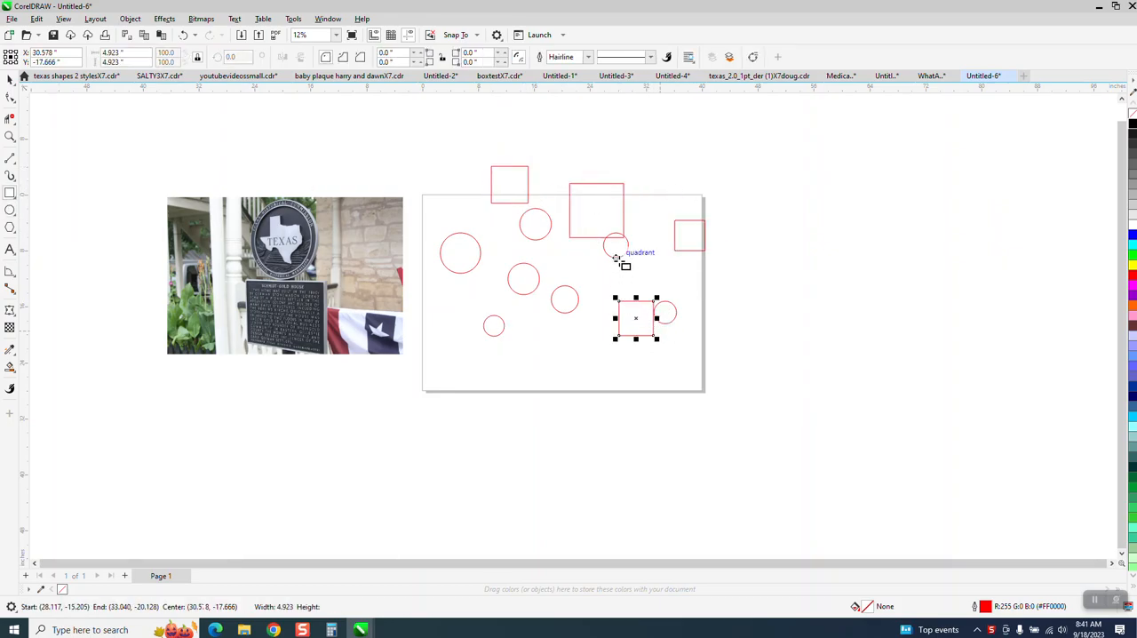
drag(648, 233, 613, 264)
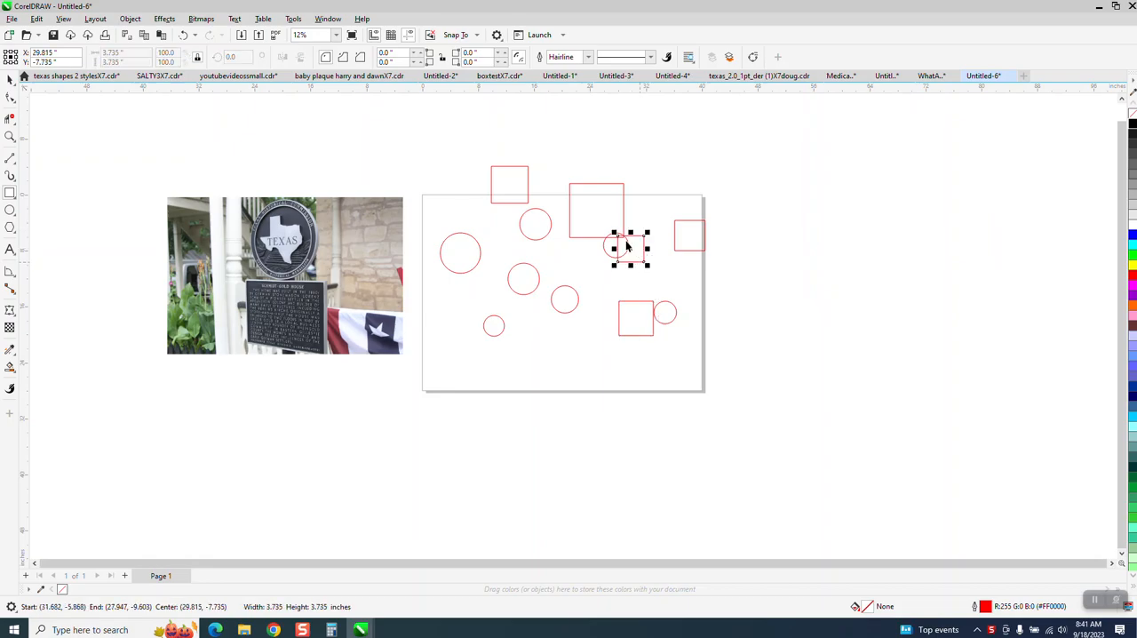
Step: Weld the large upper square, the circle at its corner and the small square overlapping that circle into one shape
key(space)
drag(552, 164, 655, 263)
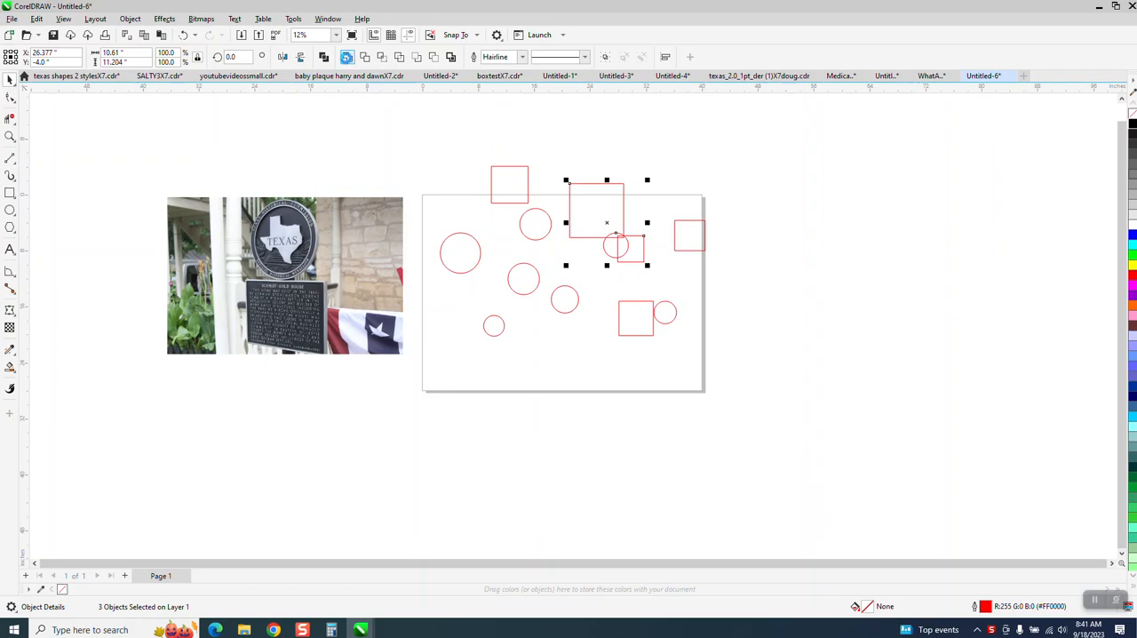
click(347, 57)
Step: Crop the photo to the round Texas medallion, about 12.05 by 12.59 inches
click(306, 234)
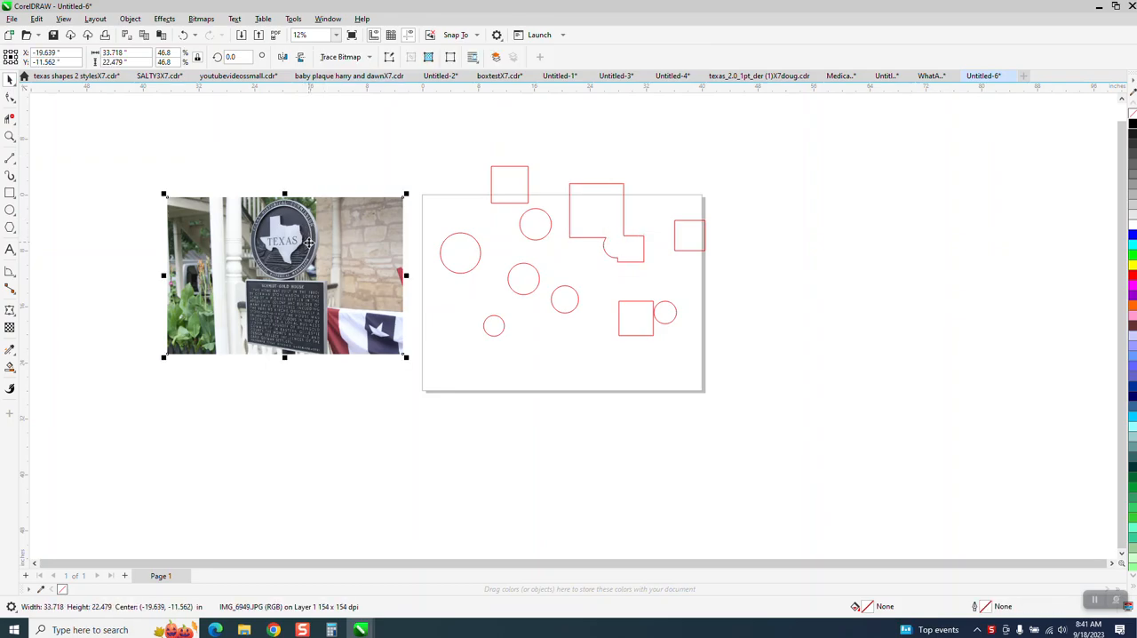
click(11, 119)
click(39, 121)
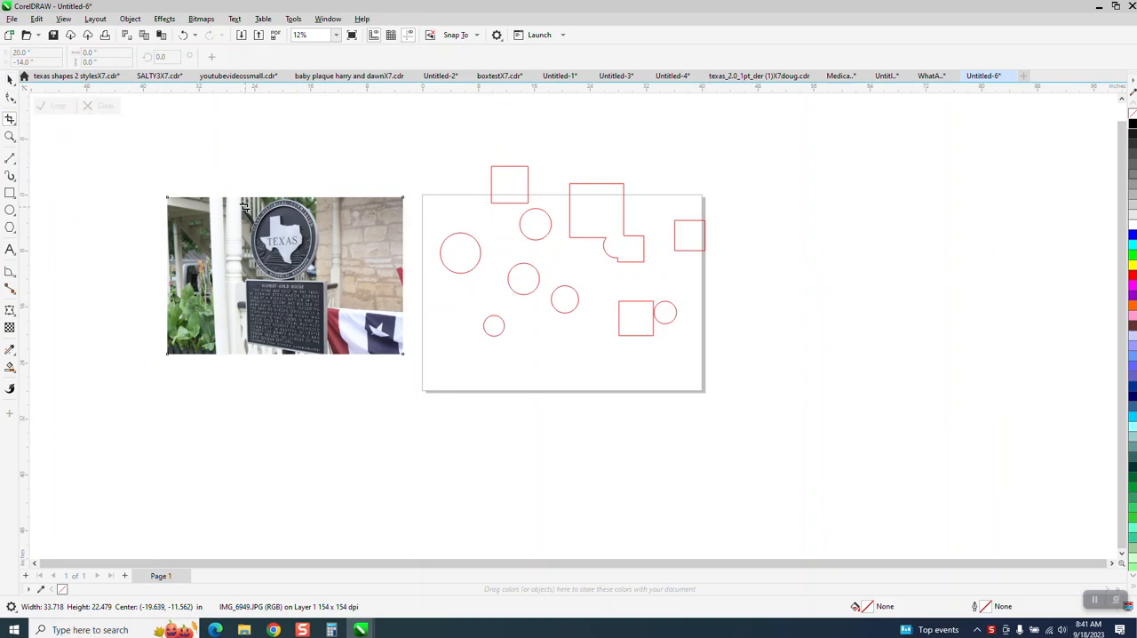
drag(241, 197, 325, 285)
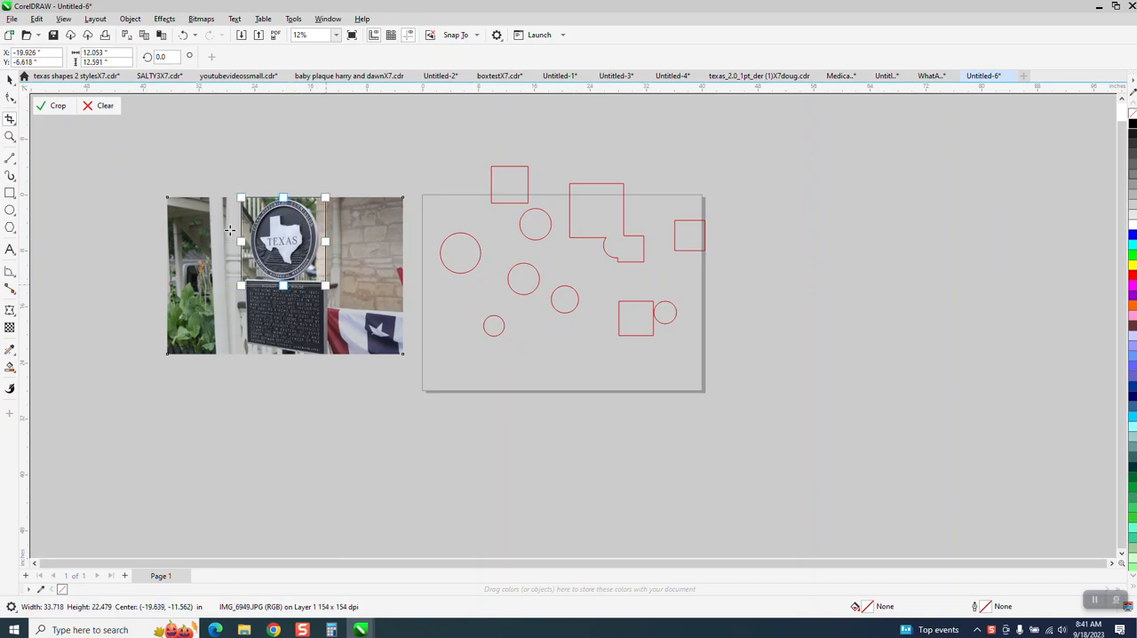
click(50, 105)
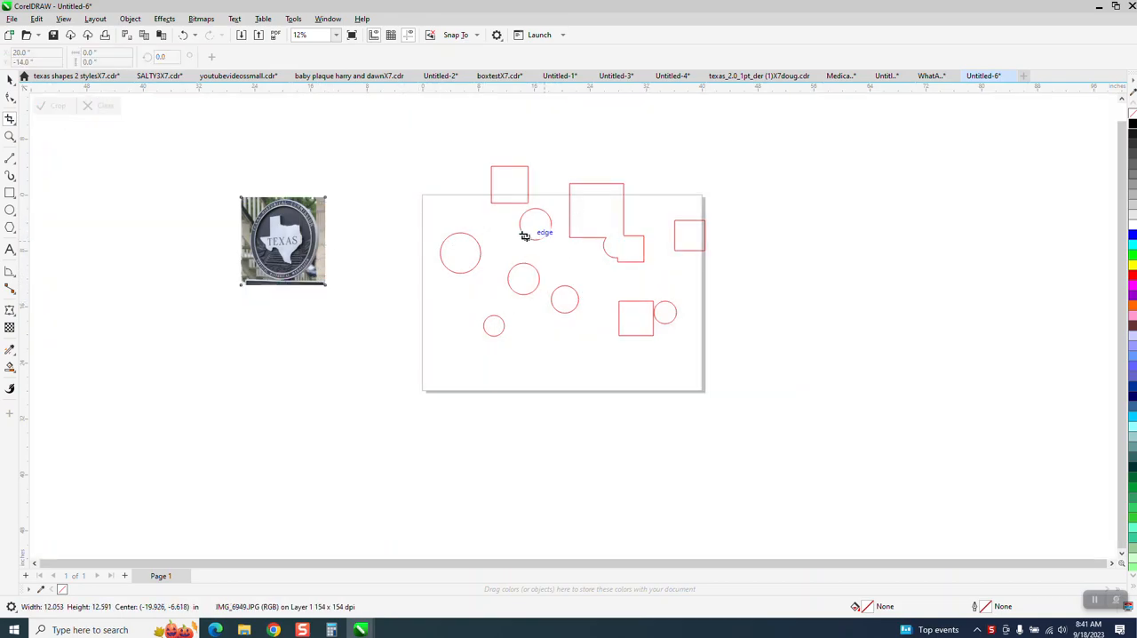
Step: Convert the cropped medallion photo to a 300 dpi CMYK Color (32-bit) bitmap with anti-aliasing and a transparent background
click(10, 80)
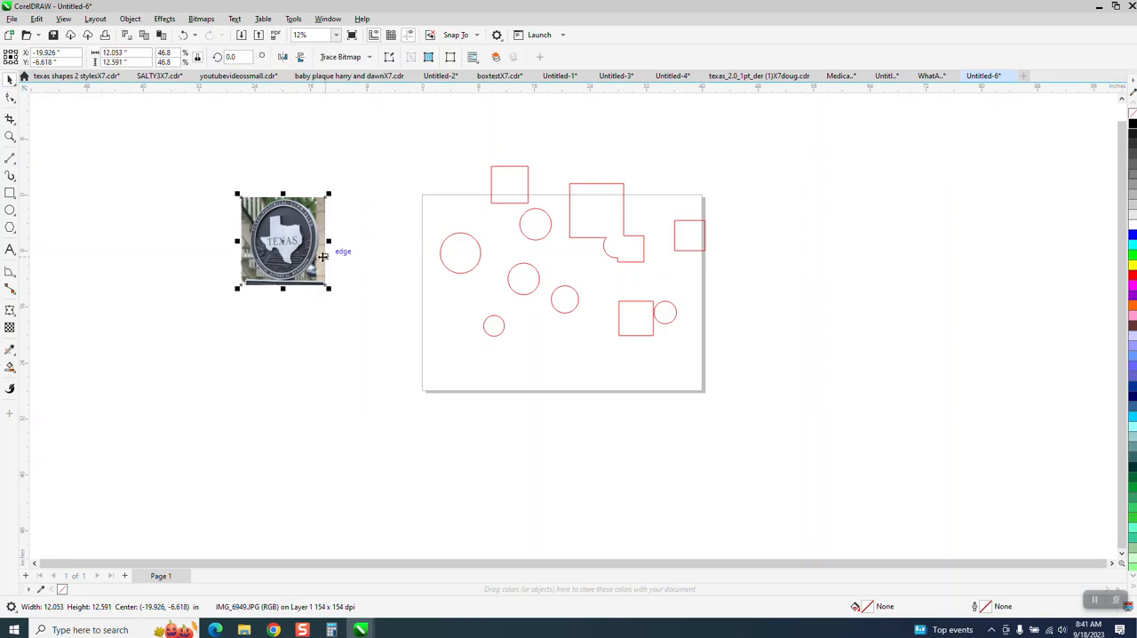
click(204, 19)
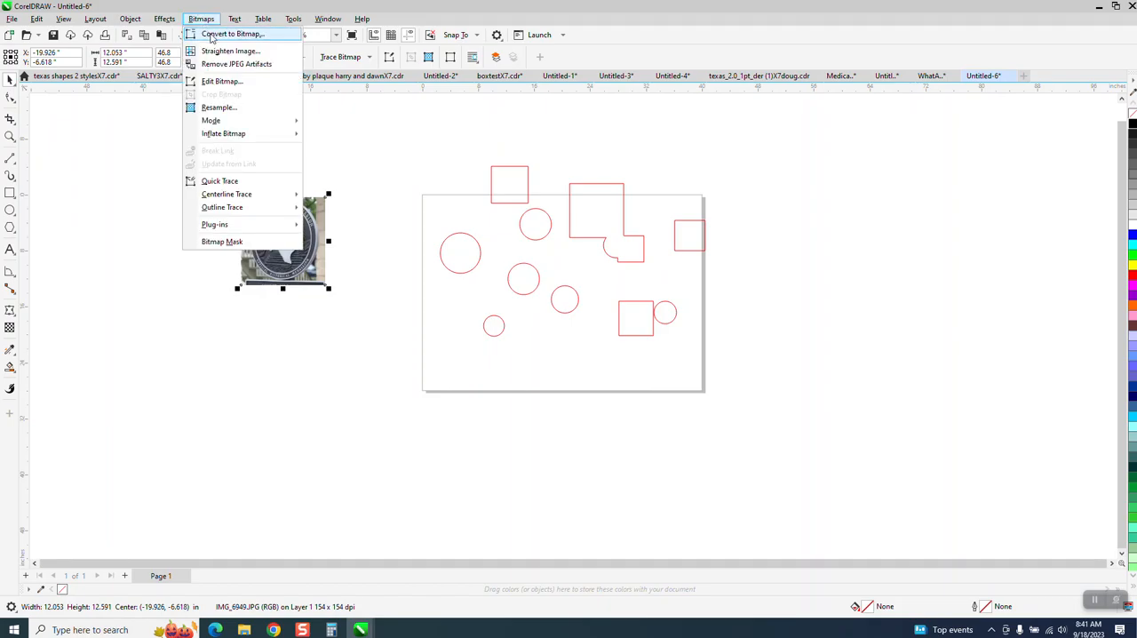
click(231, 33)
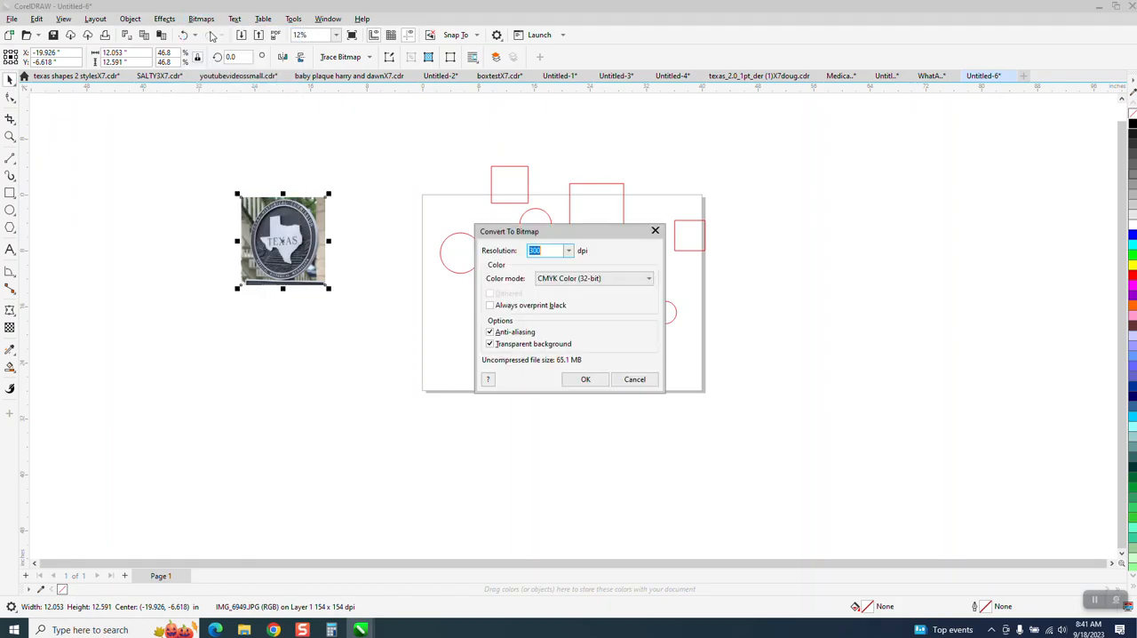
click(590, 382)
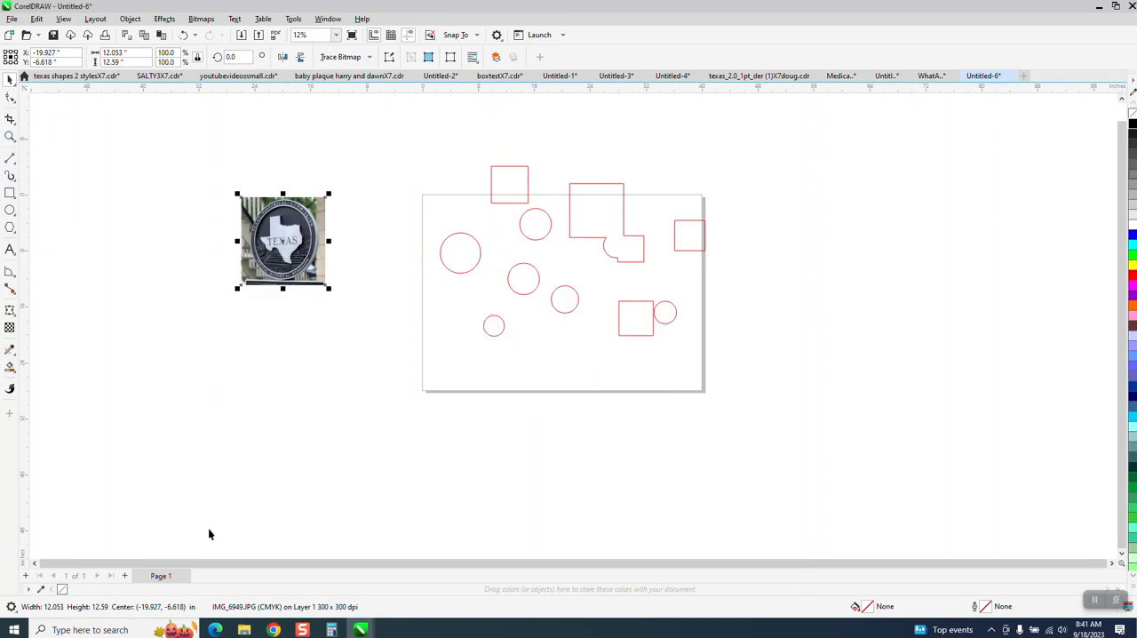
click(10, 137)
drag(266, 231, 331, 281)
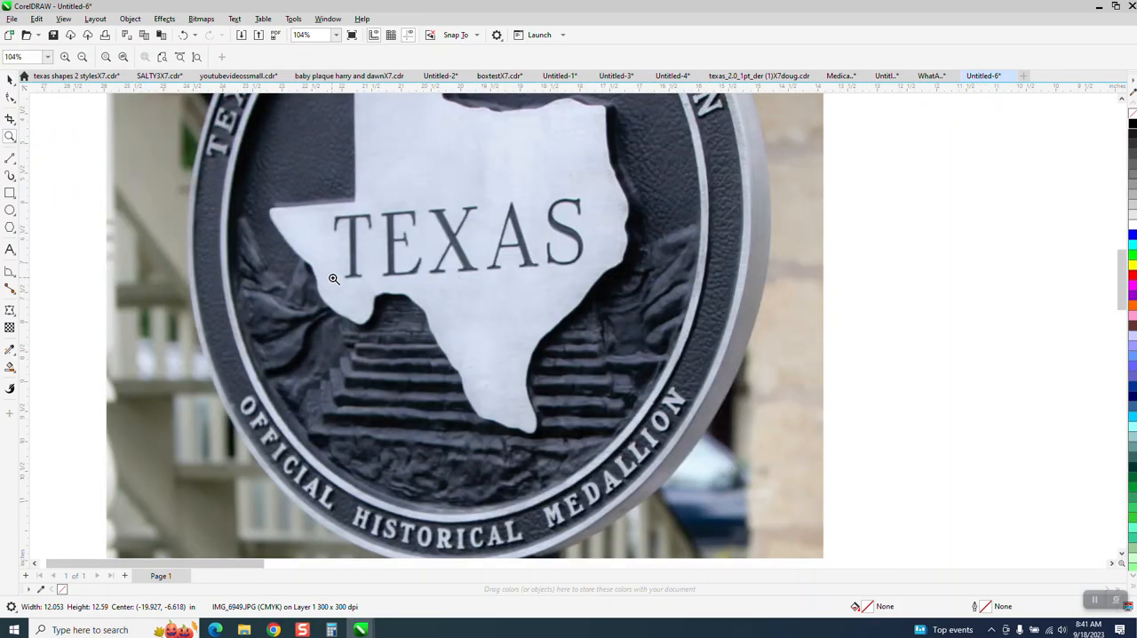
scroll(333, 278, down, 2)
click(10, 79)
scroll(347, 257, down, 2)
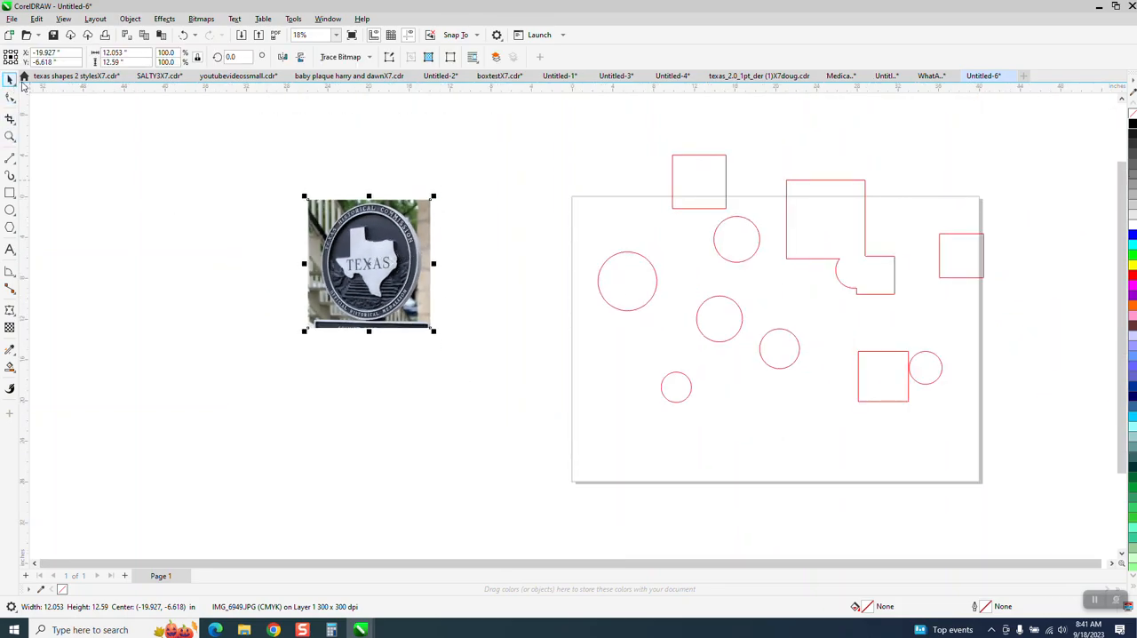
Step: Add the artistic text "text" in 24 pt Arial below the medallion photo
click(10, 252)
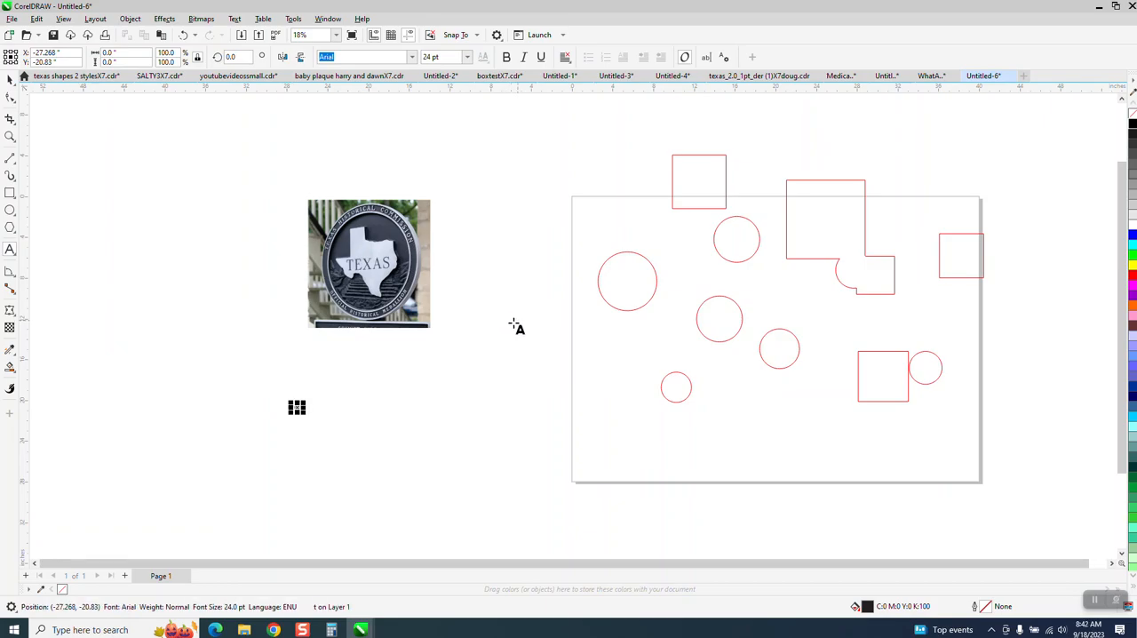
drag(296, 407, 410, 460)
key(i)
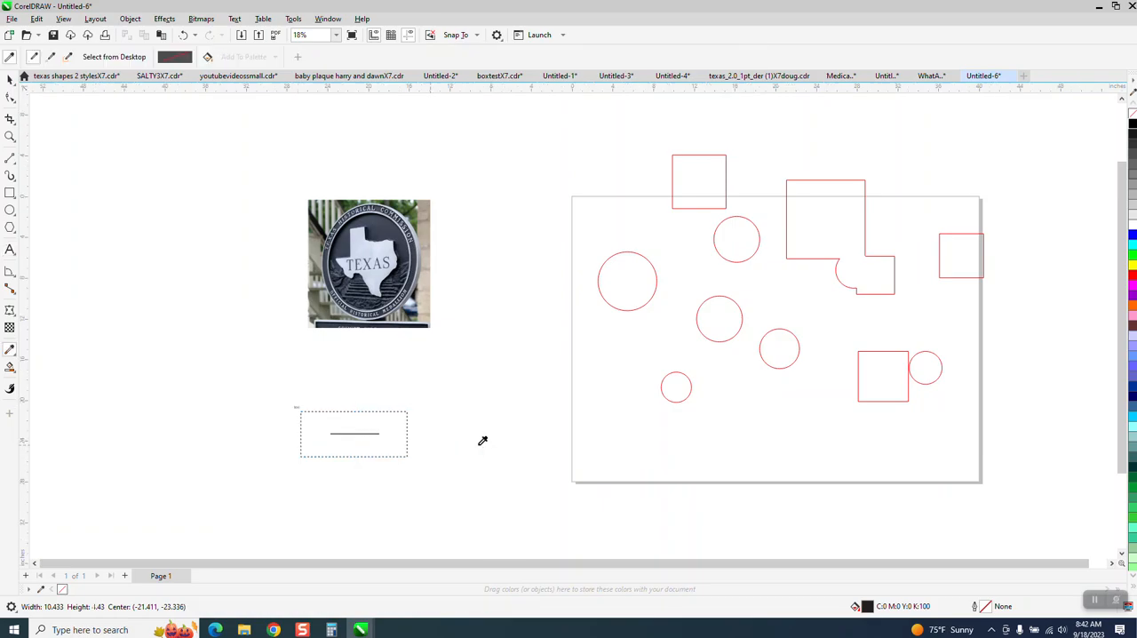
click(11, 80)
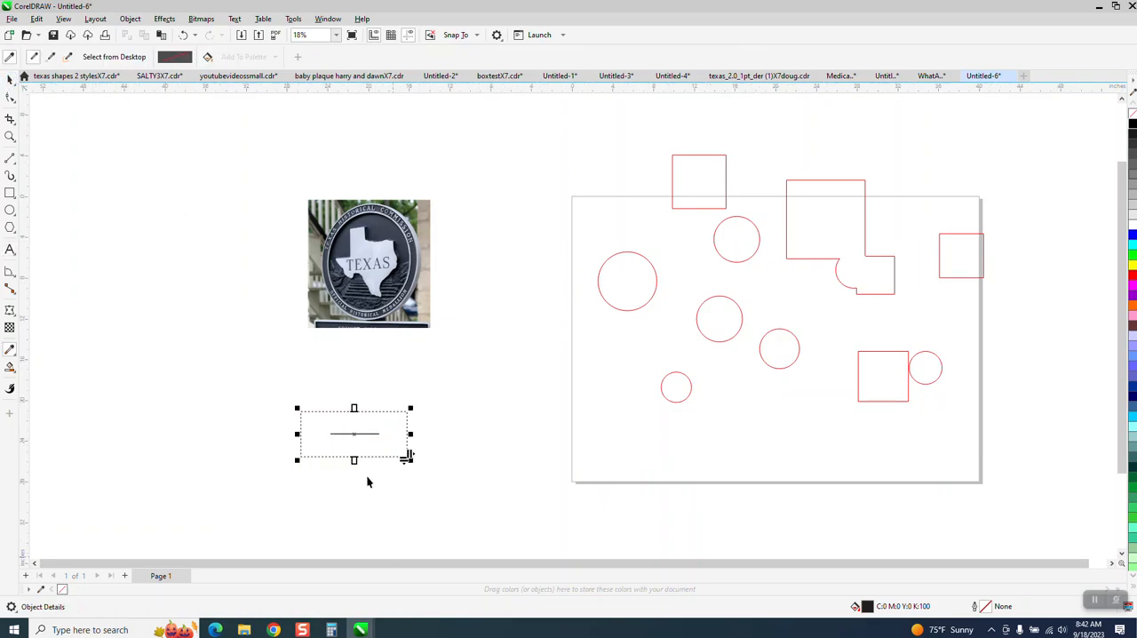
key(space)
click(368, 437)
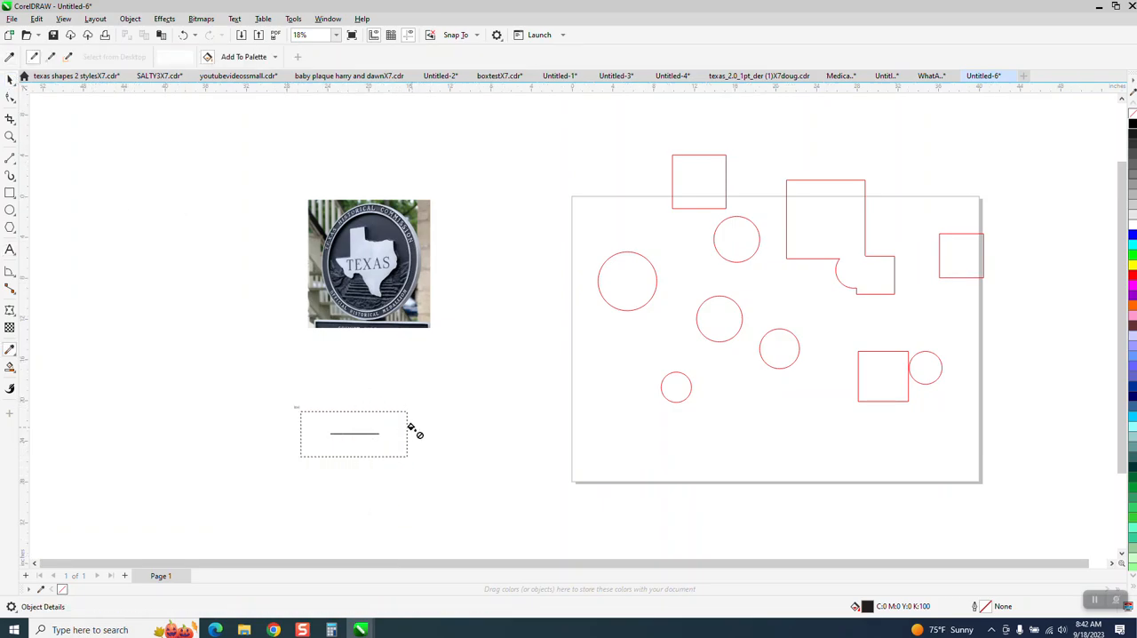
click(410, 430)
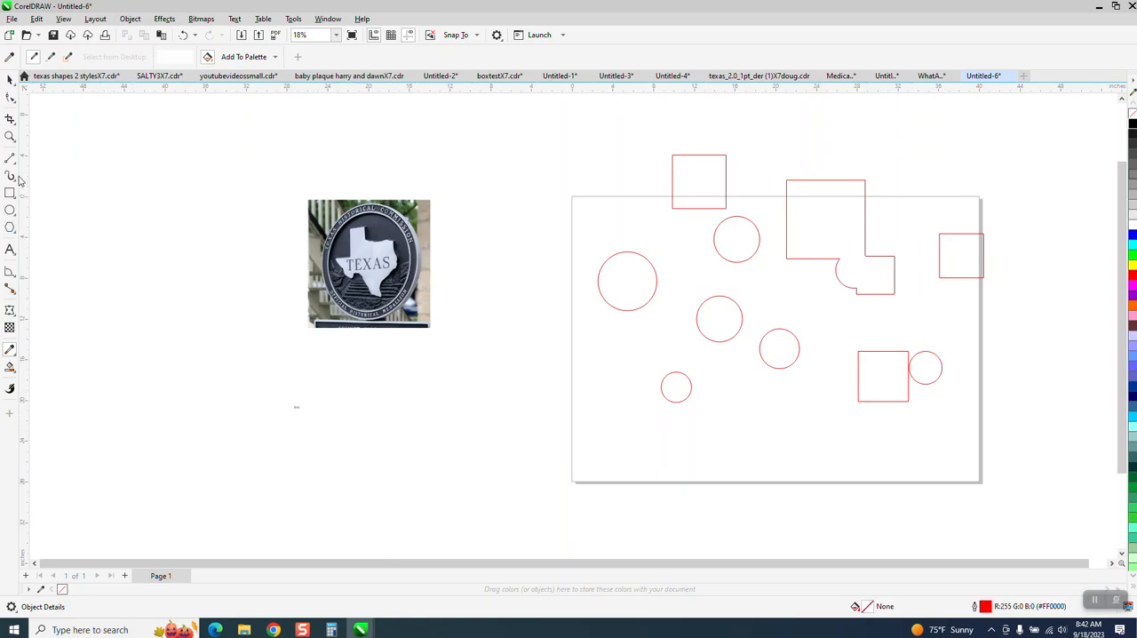
Step: Enlarge the small text below the medallion photo to about 835 pt, roughly 18.4 inches wide
click(10, 80)
click(298, 410)
drag(298, 409, 487, 494)
Step: Draw three hexagons between the medallion photo and the circles, one of them overlapping the page's edge
click(9, 228)
drag(573, 304, 533, 367)
drag(514, 317, 466, 368)
drag(514, 143, 480, 221)
Step: Draw three separate straight lines at different angles on the empty side of the medallion photo
click(15, 162)
click(28, 173)
drag(156, 194, 274, 174)
drag(239, 242, 219, 370)
drag(116, 317, 227, 399)
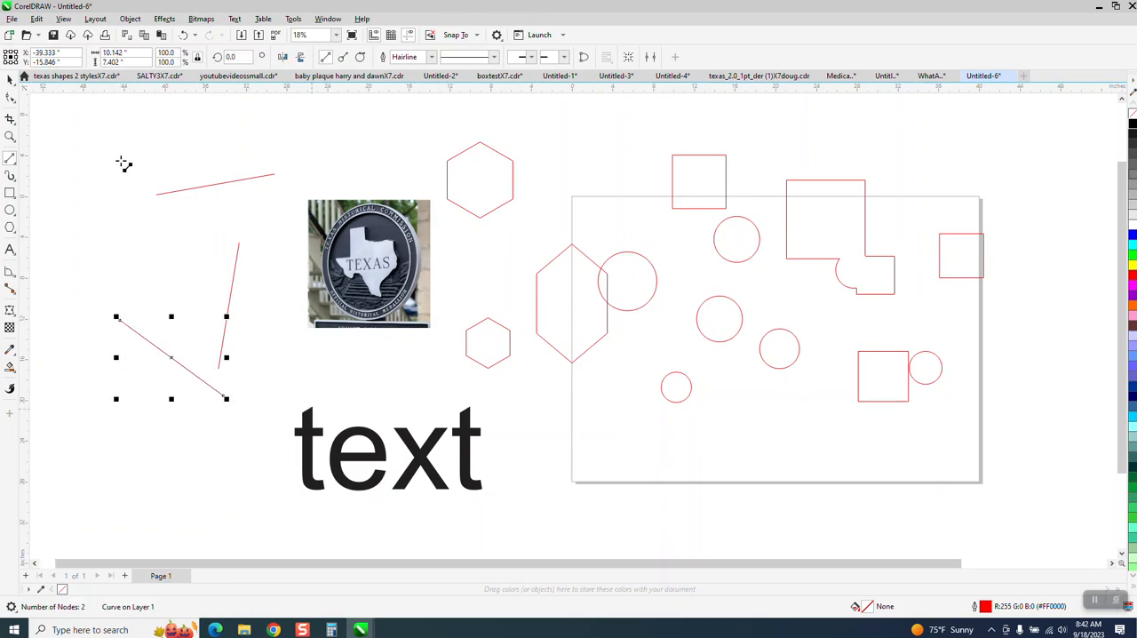
Step: Apply a linear fountain fill across the large text, running from black at the first letter to red at the last
click(10, 80)
click(369, 441)
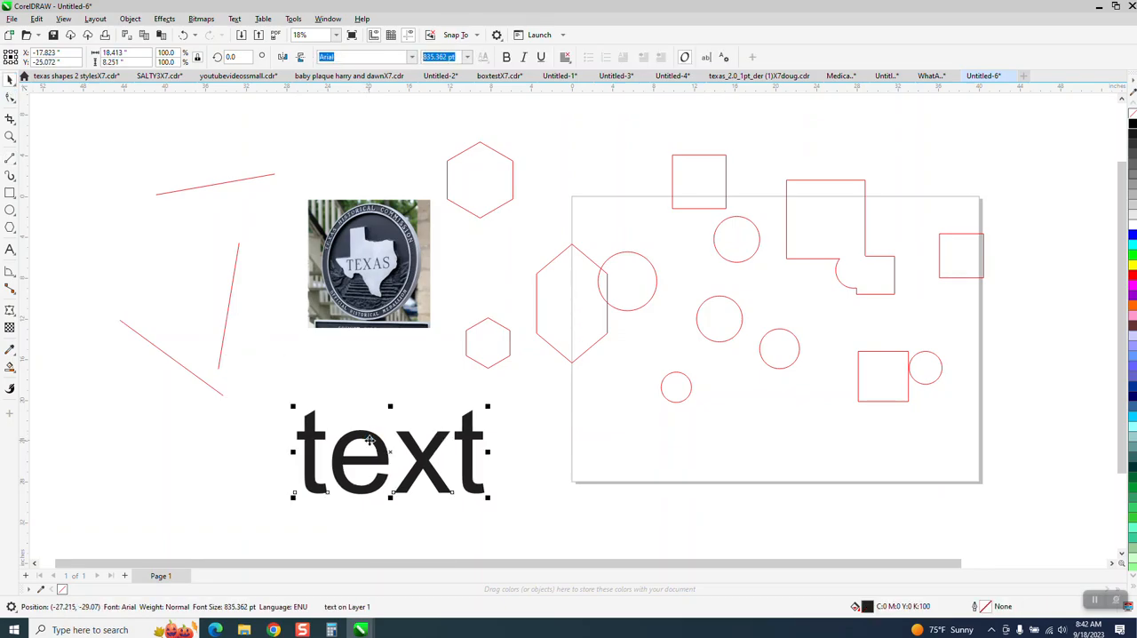
click(10, 367)
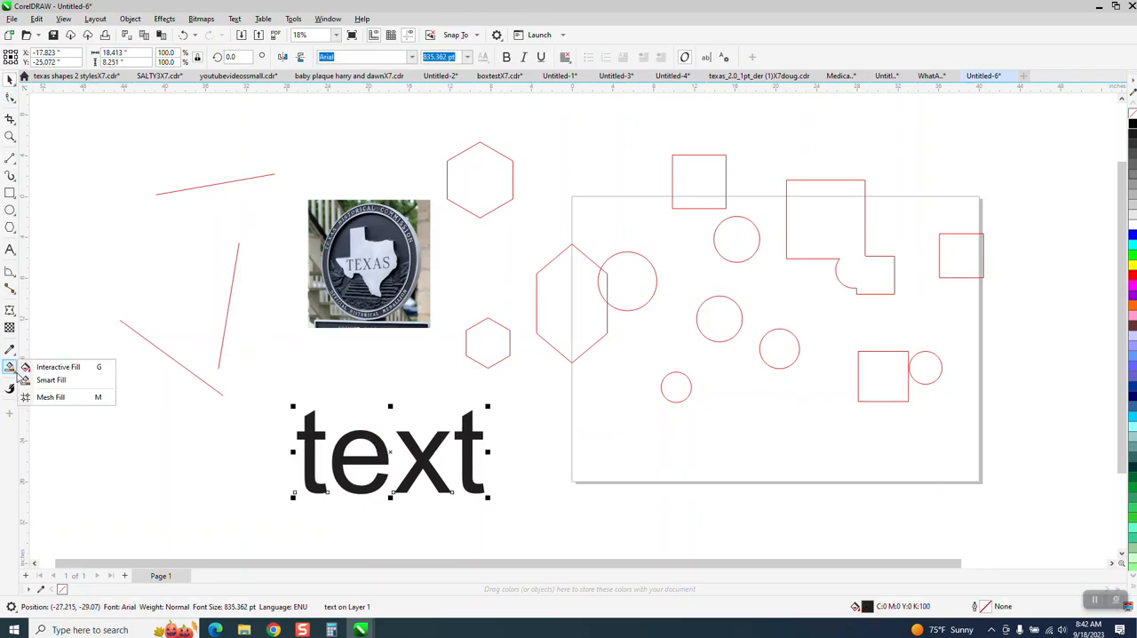
click(39, 372)
drag(313, 458, 474, 466)
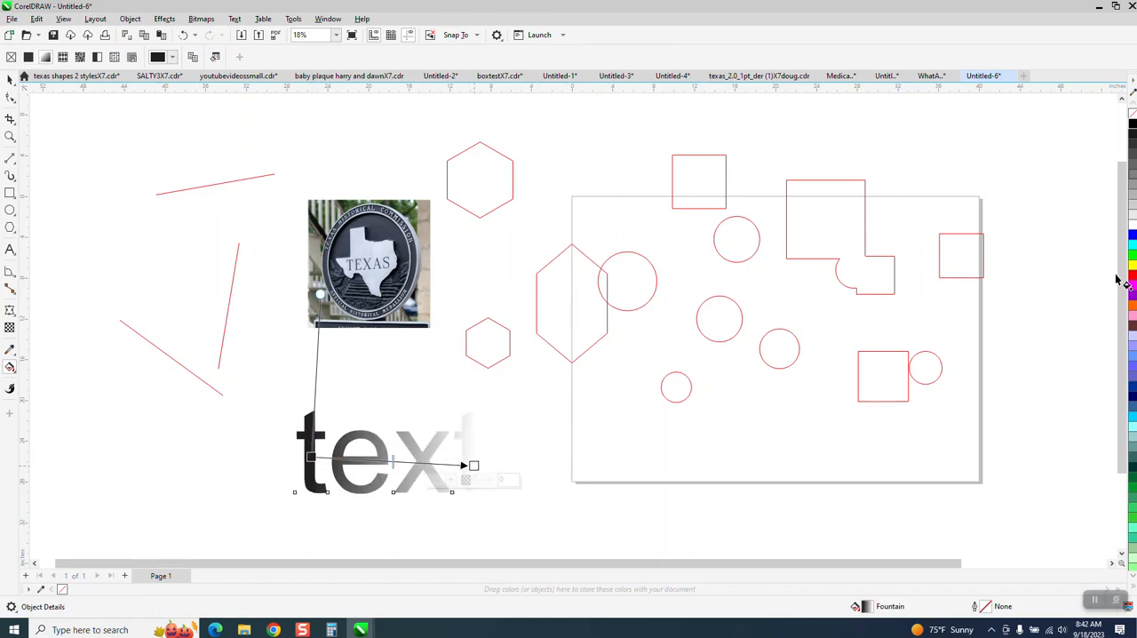
drag(1133, 276, 476, 464)
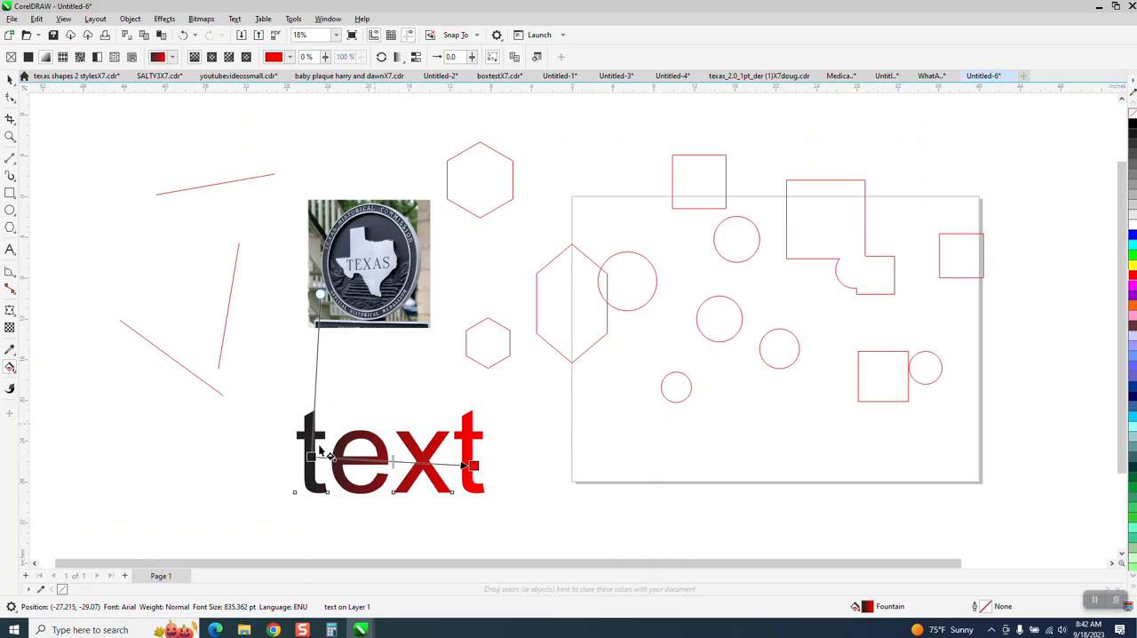
Step: Select the gradient-filled text and copy it to the clipboard
click(9, 80)
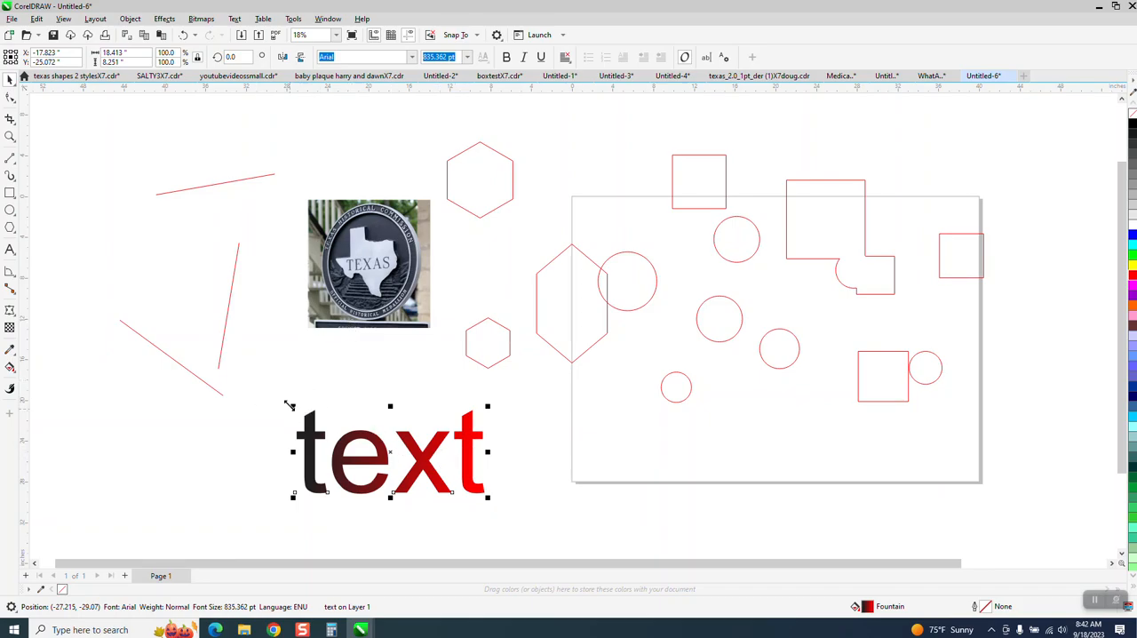
drag(272, 391, 548, 516)
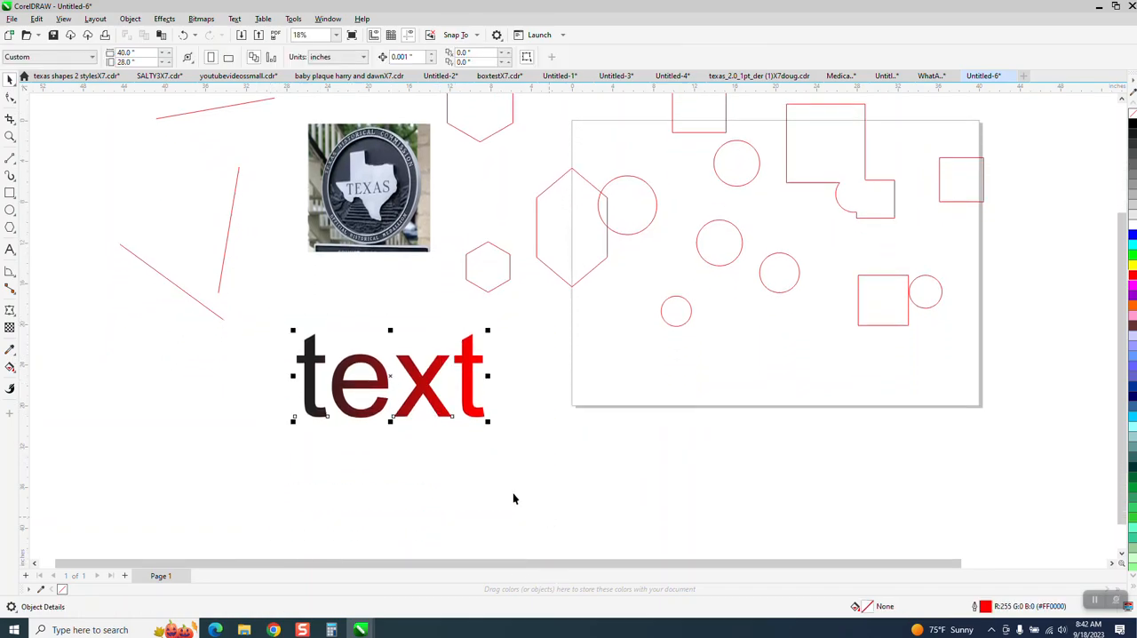
right_click(475, 407)
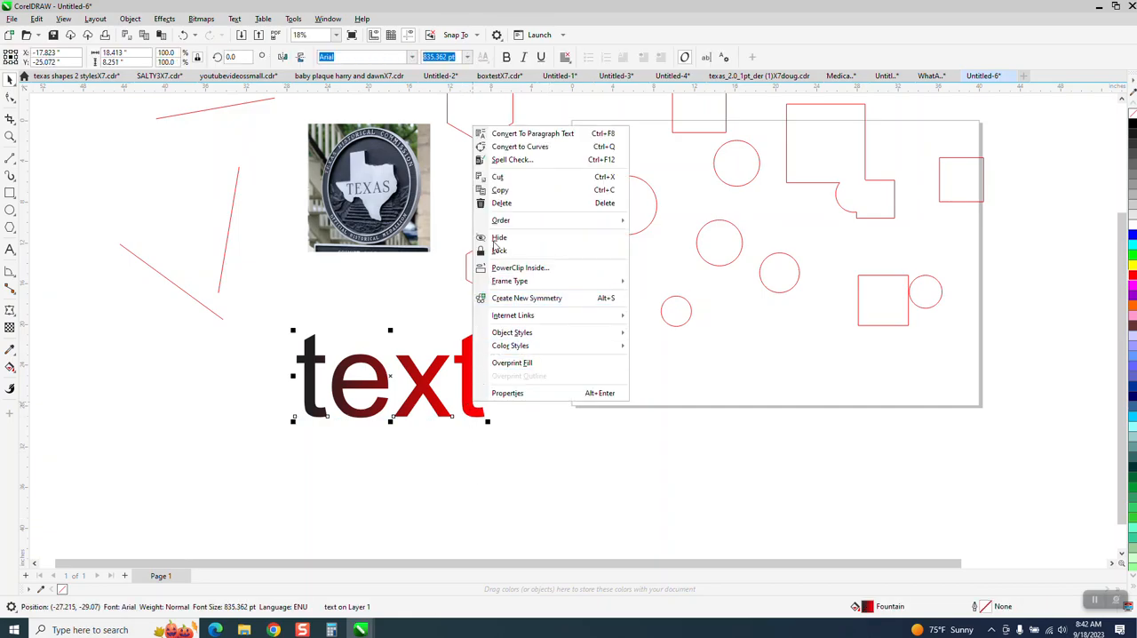
click(500, 190)
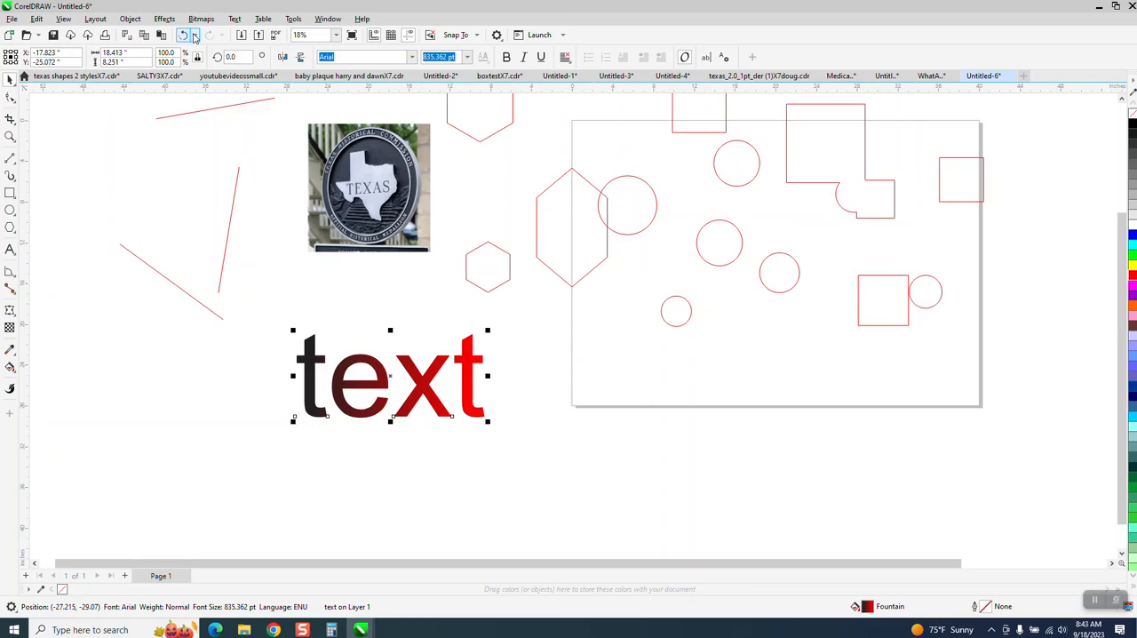
Step: Undo the entire edit history at once and redo only the photo import
click(194, 36)
drag(276, 89, 278, 179)
click(230, 184)
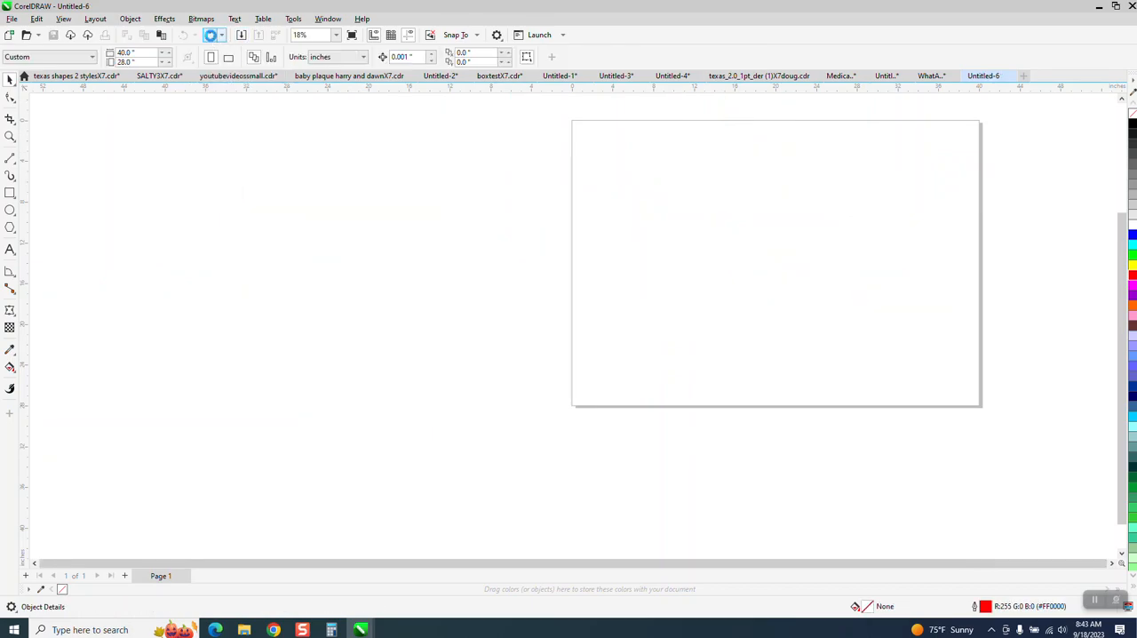
click(210, 36)
Step: Paste the copied gradient text and move it onto the stone wall beside the medallion in the photo
scroll(304, 223, down, 1)
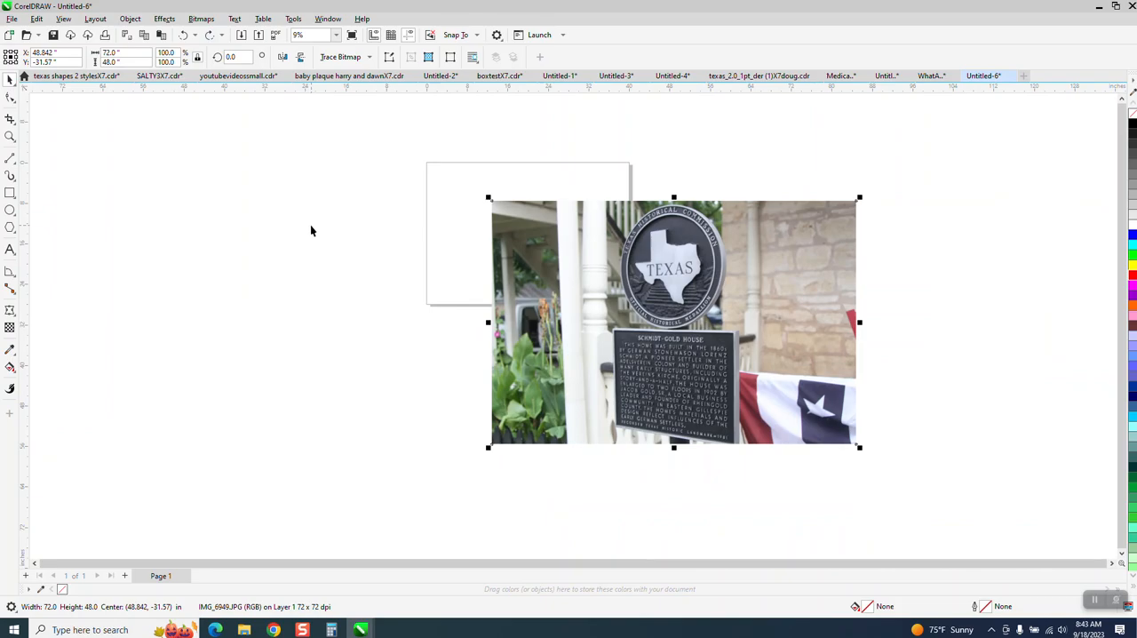
scroll(311, 230, down, 1)
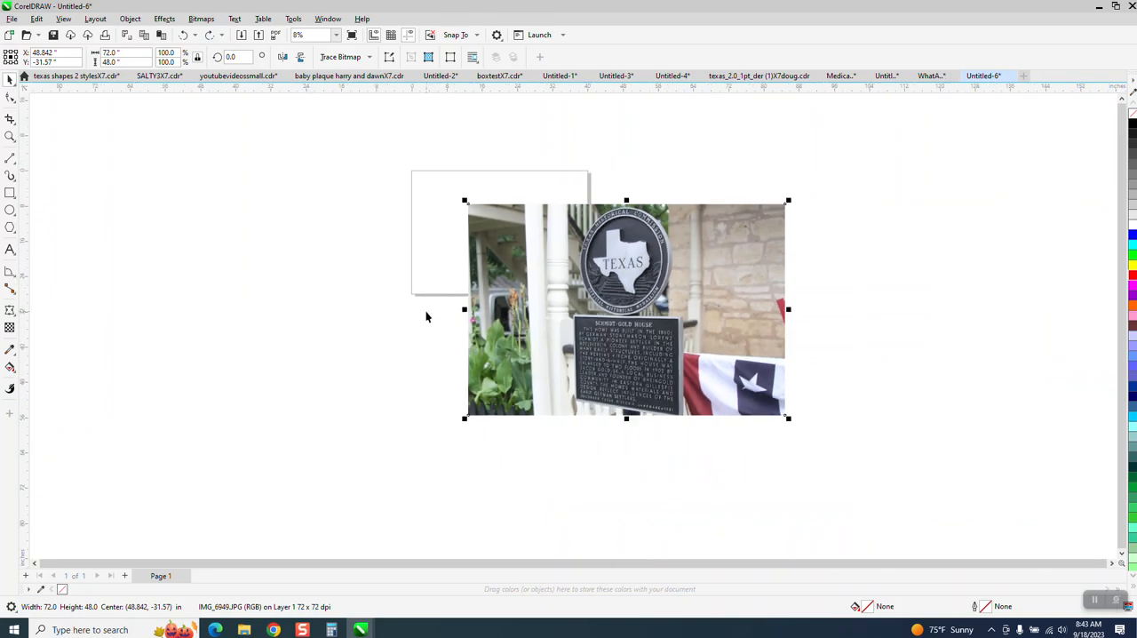
right_click(332, 318)
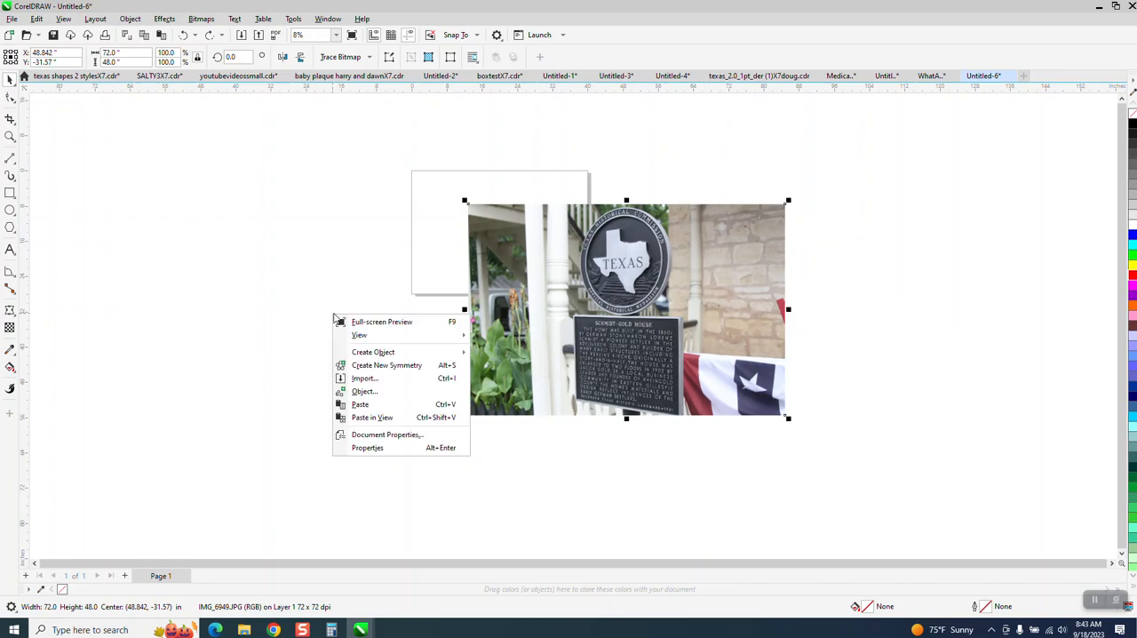
click(360, 404)
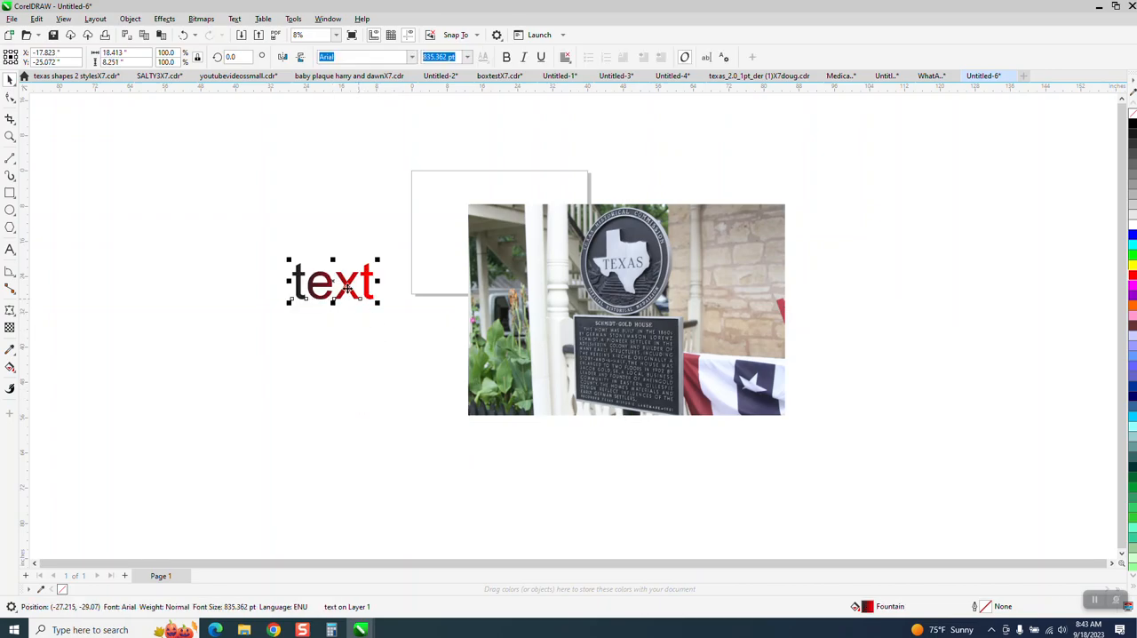
drag(346, 285, 734, 260)
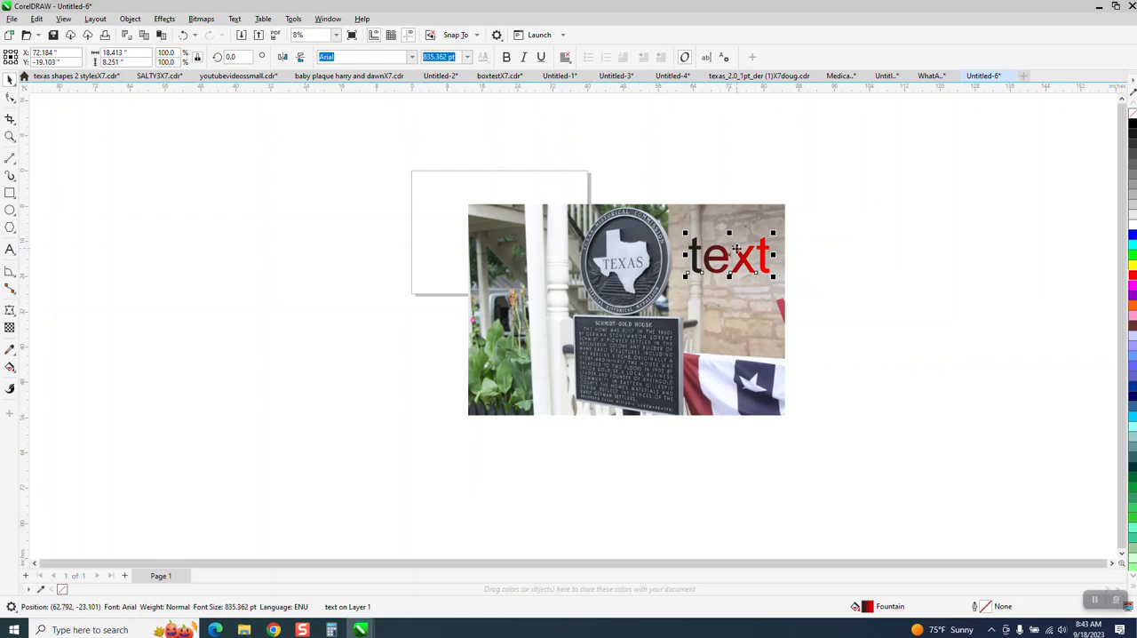
Step: Delete the gradient text from the photo and display the document's edit history
key(Delete)
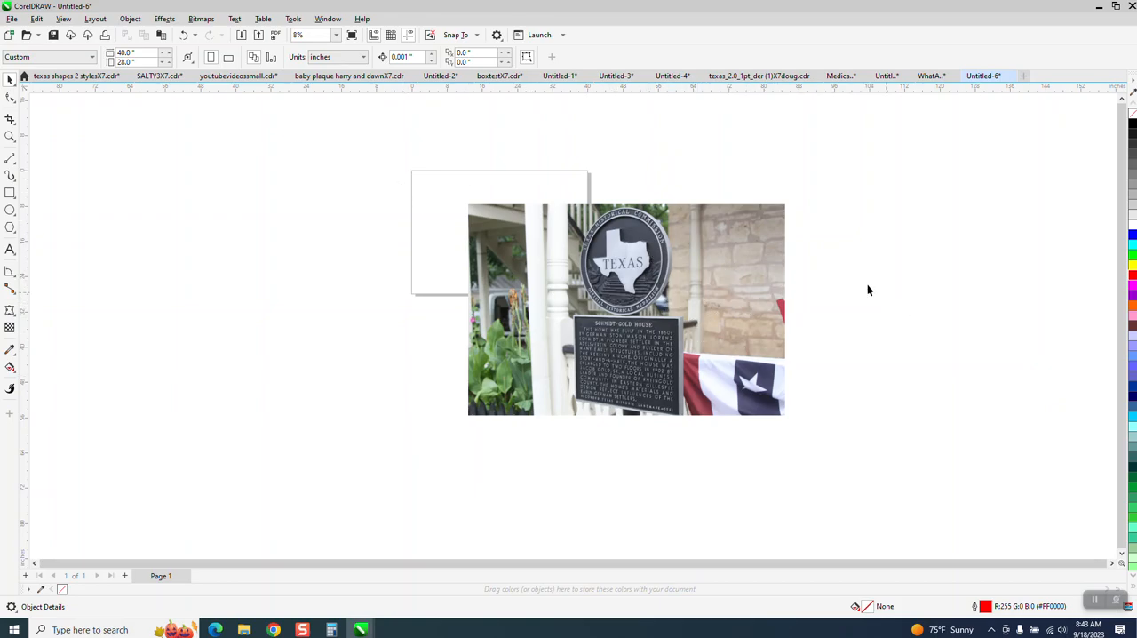
click(327, 20)
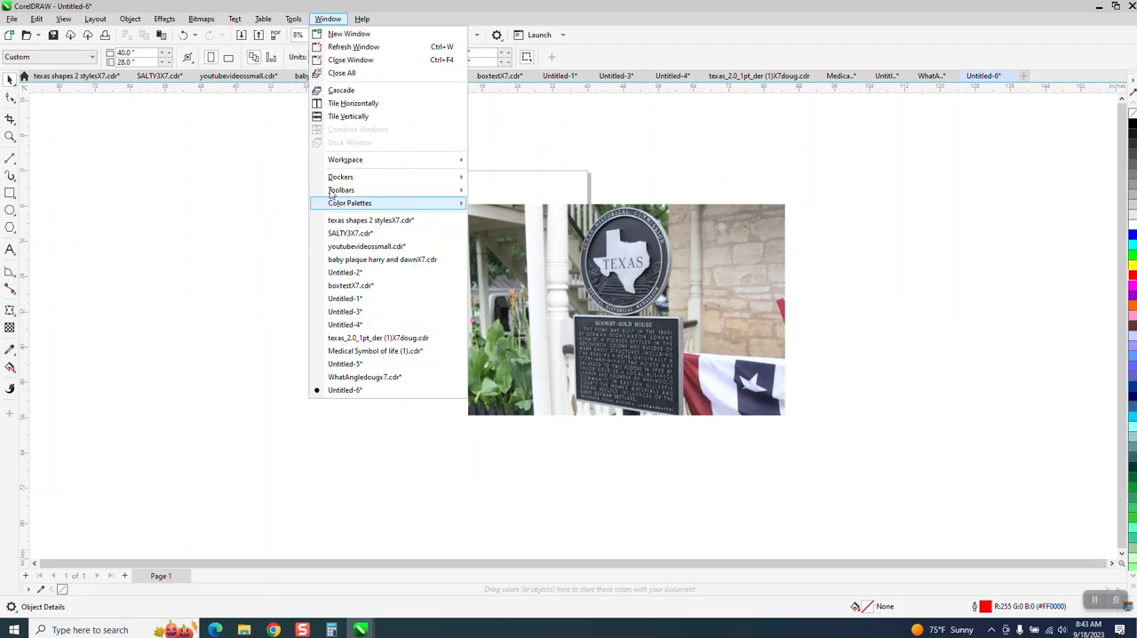
mouse_move(335, 180)
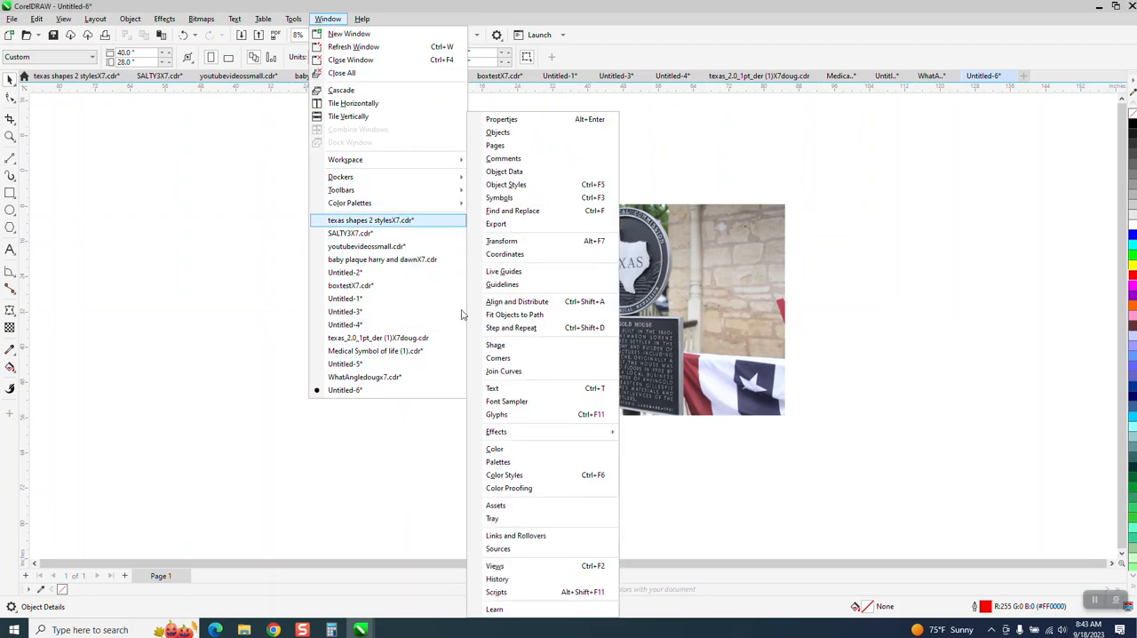
click(497, 579)
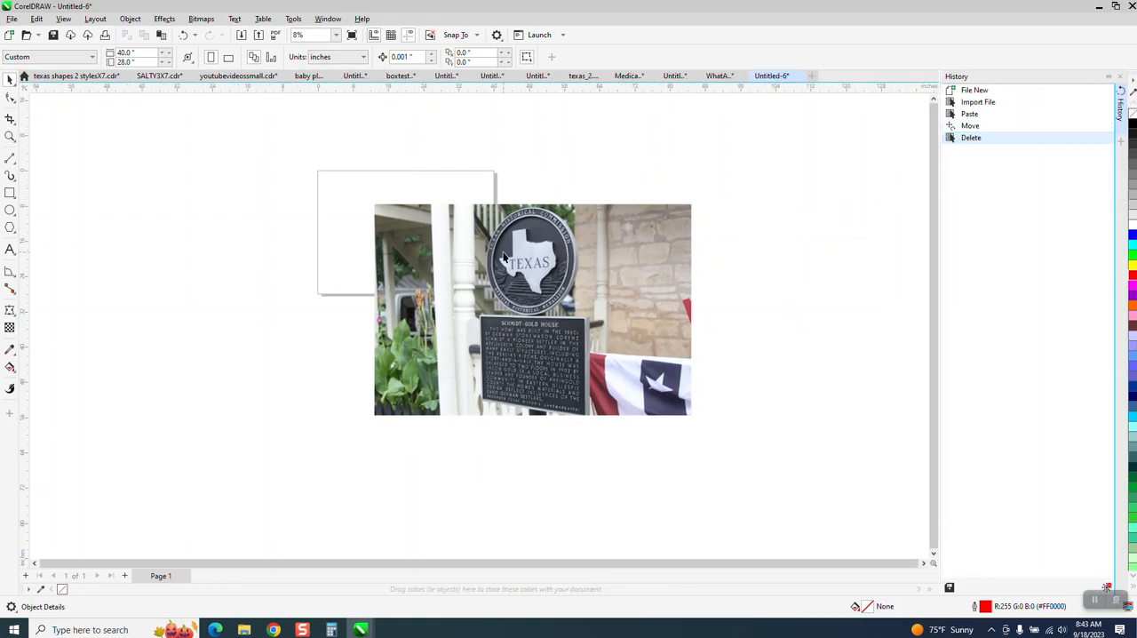
Step: Paste the gradient text again and roll the document history back to the Import File state
right_click(736, 252)
click(771, 341)
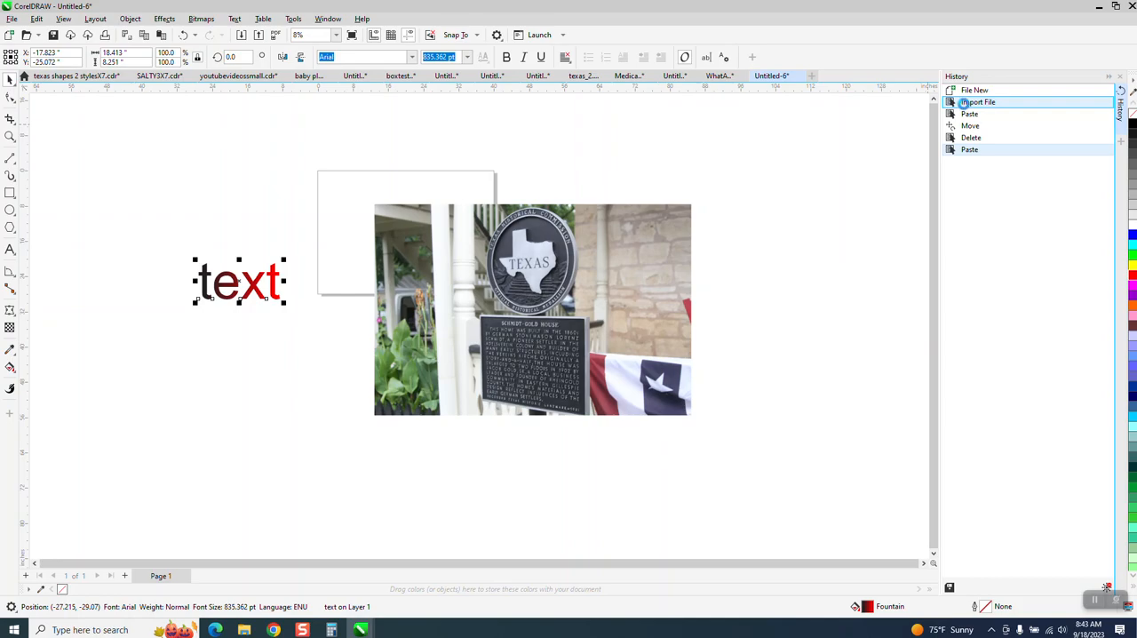
click(963, 103)
Step: Move the photo to the left and crop it to the round Texas medallion, about 22.6 by 24 inches
drag(615, 280, 522, 276)
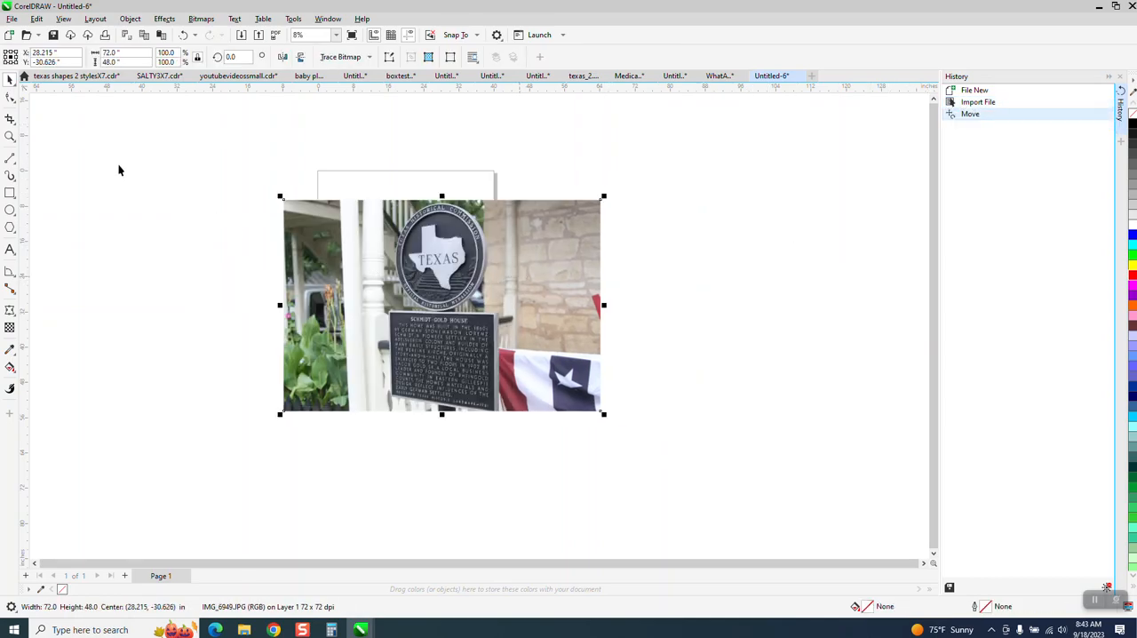
click(10, 119)
click(40, 115)
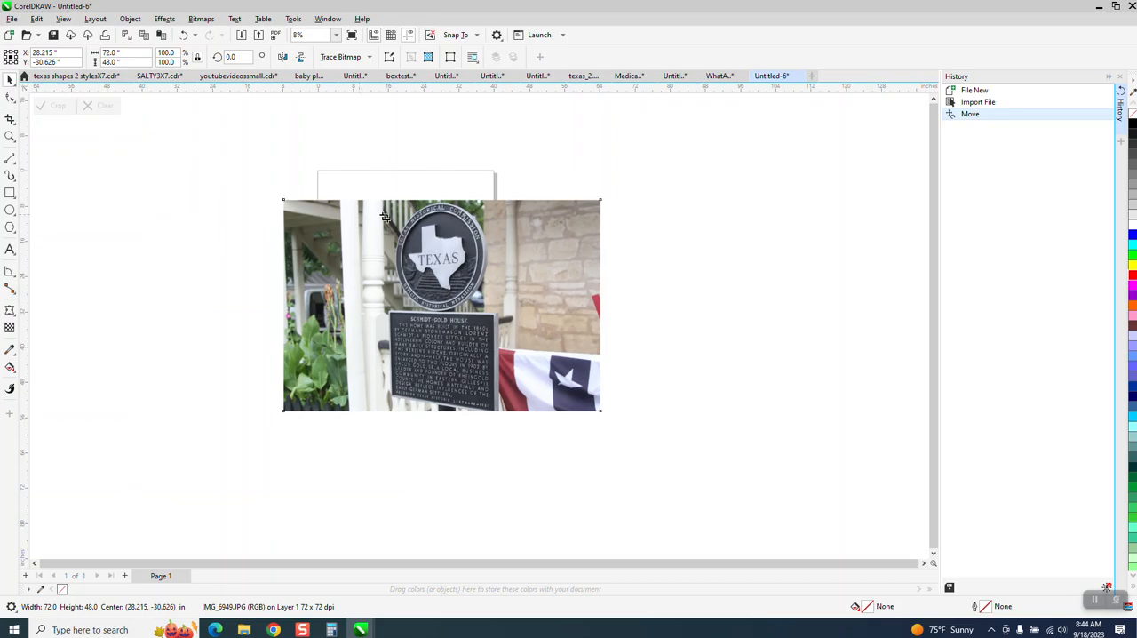
drag(391, 203, 491, 310)
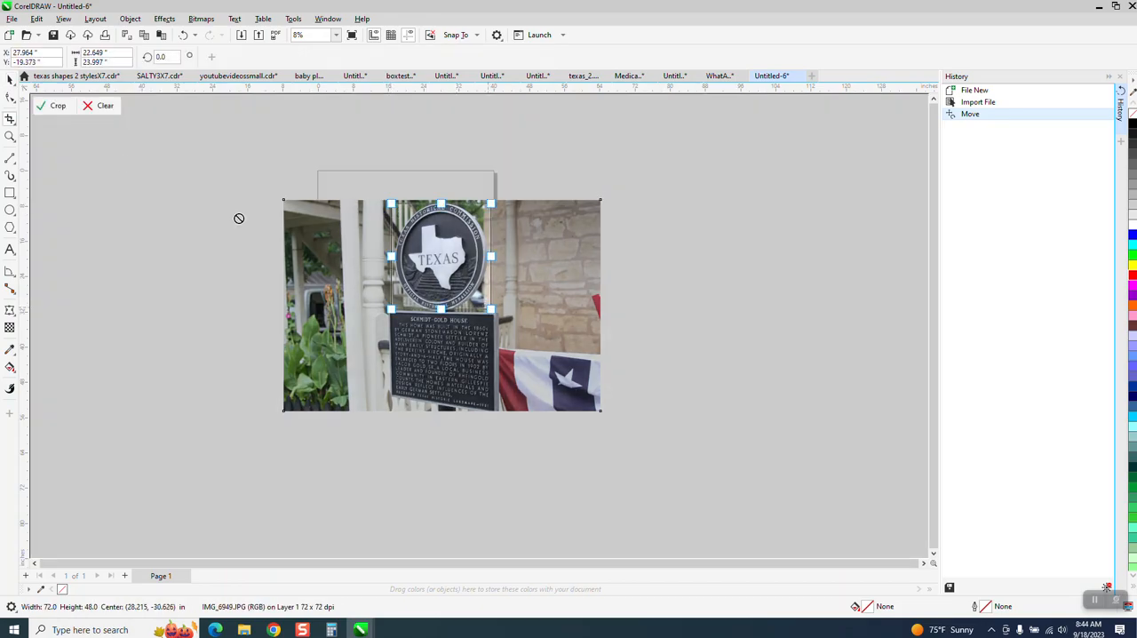
click(57, 107)
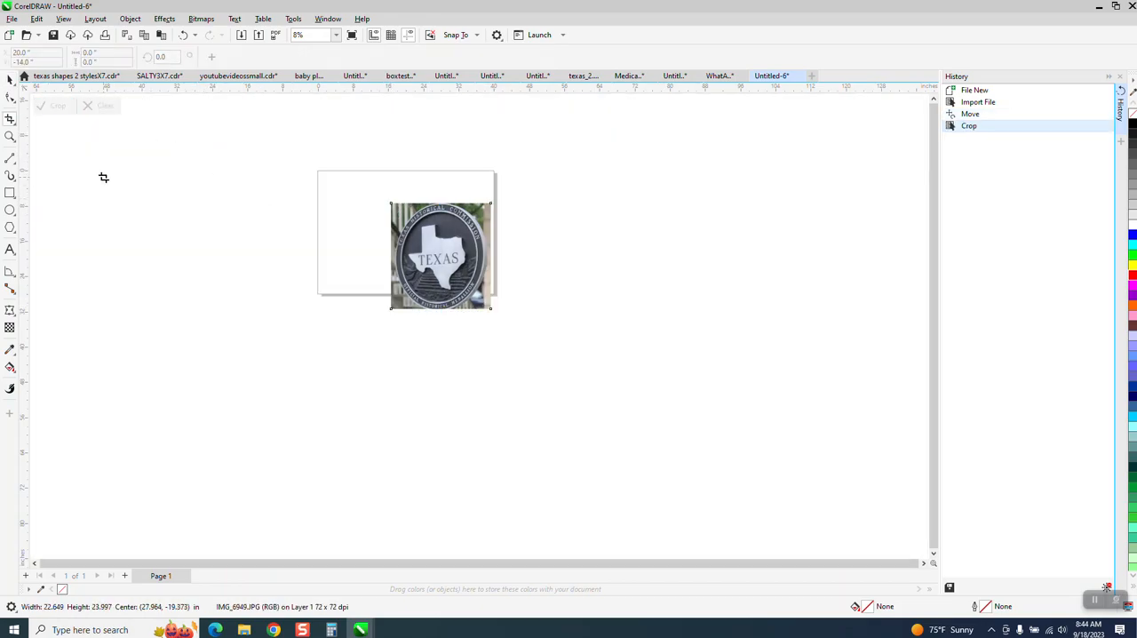
Step: Paste the copied gradient text and place it just below the cropped medallion image
click(9, 80)
right_click(287, 236)
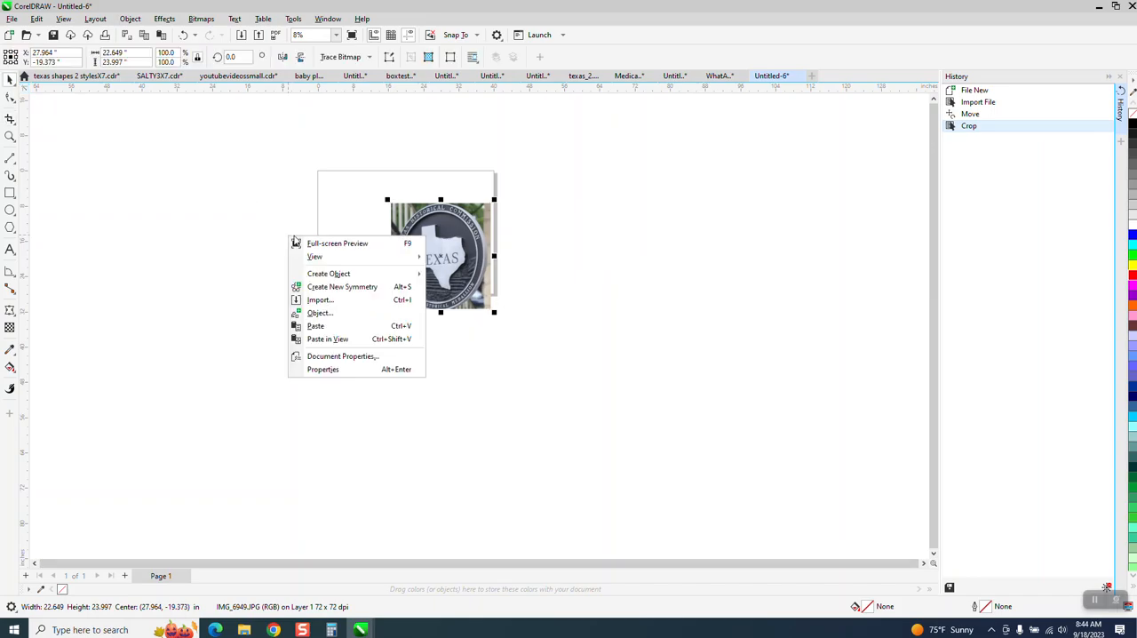
click(317, 326)
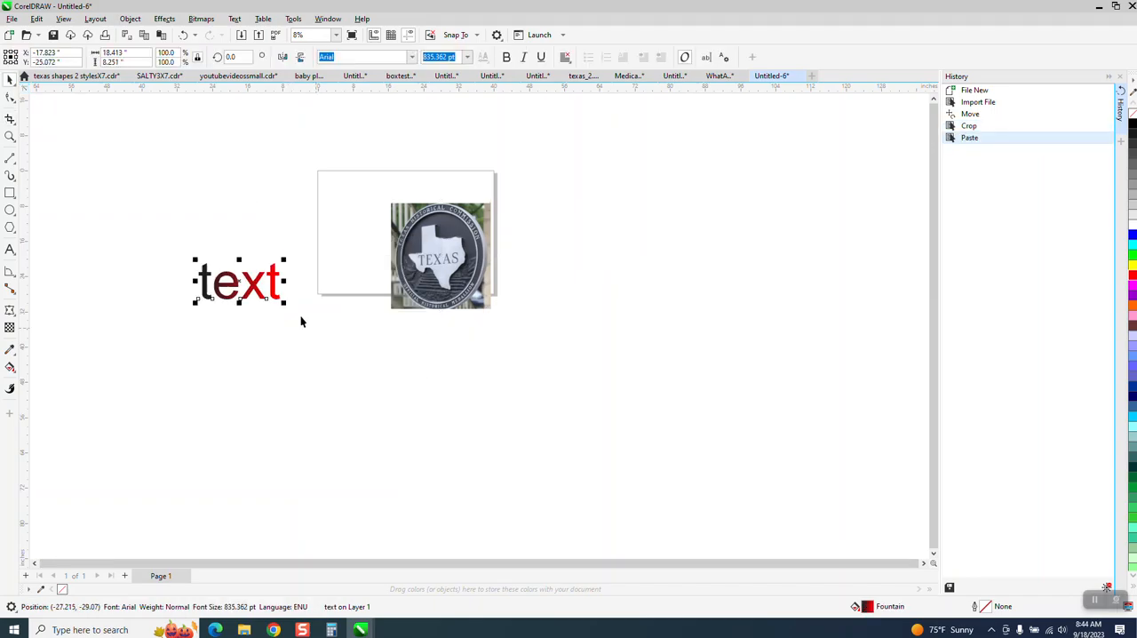
drag(252, 287, 442, 346)
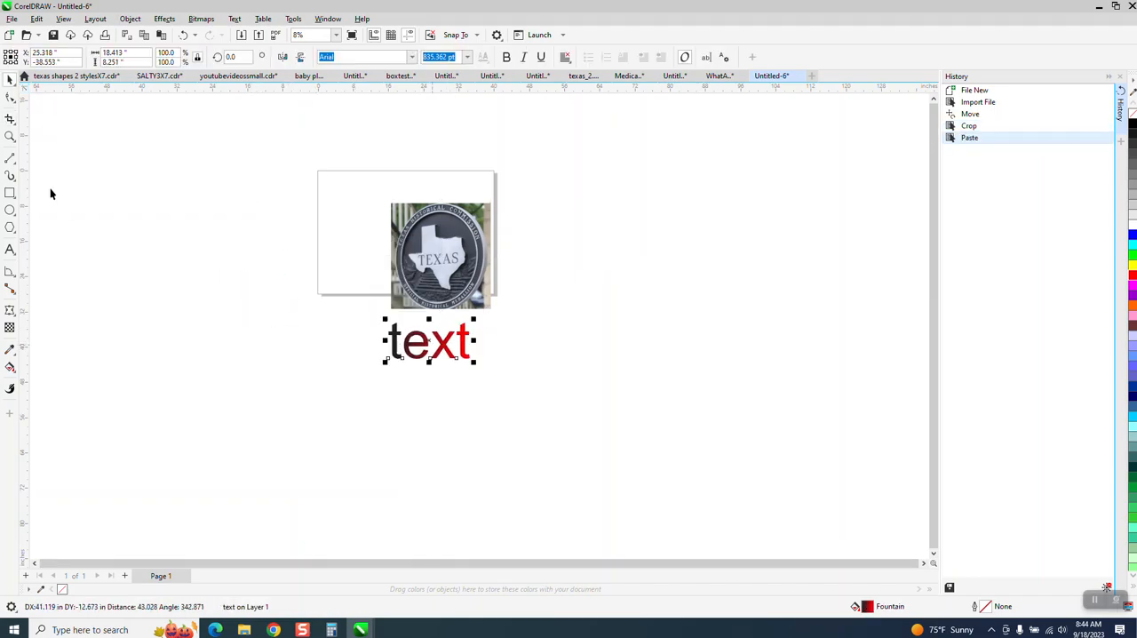
Step: Move the gradient text to the right of the medallion image, level with the image's middle
click(9, 136)
drag(321, 190, 625, 388)
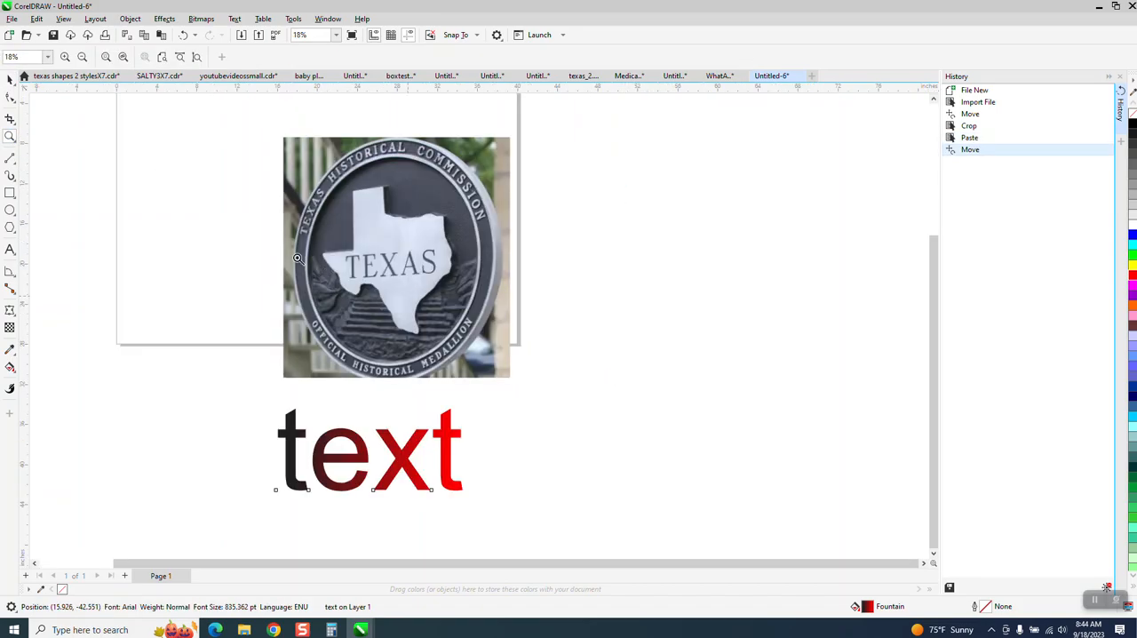
click(9, 79)
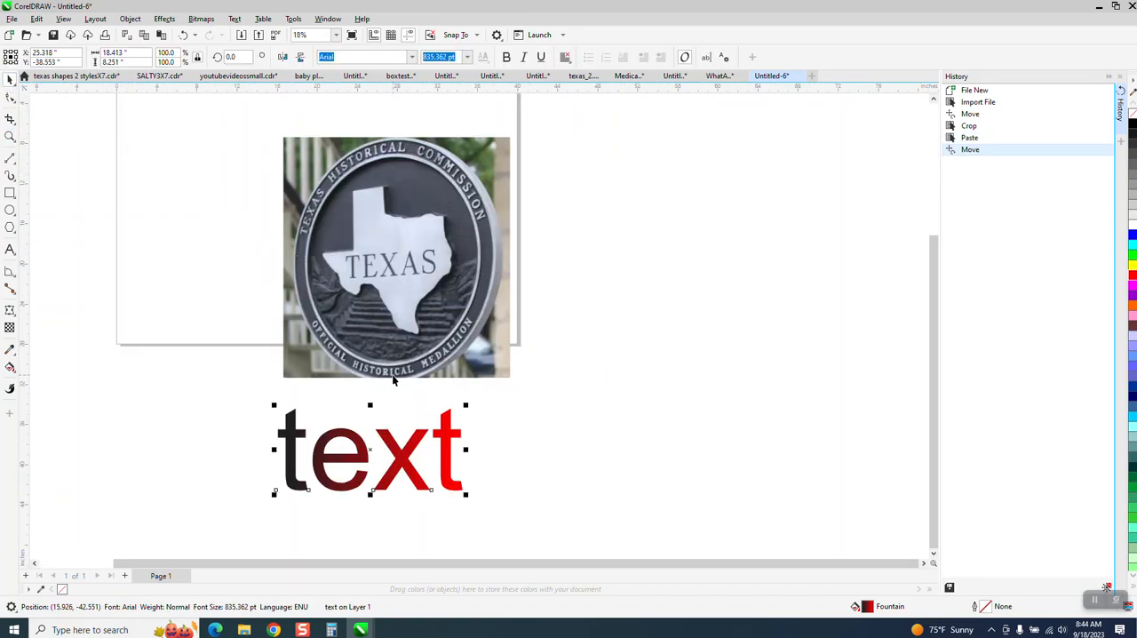
scroll(395, 379, down, 1)
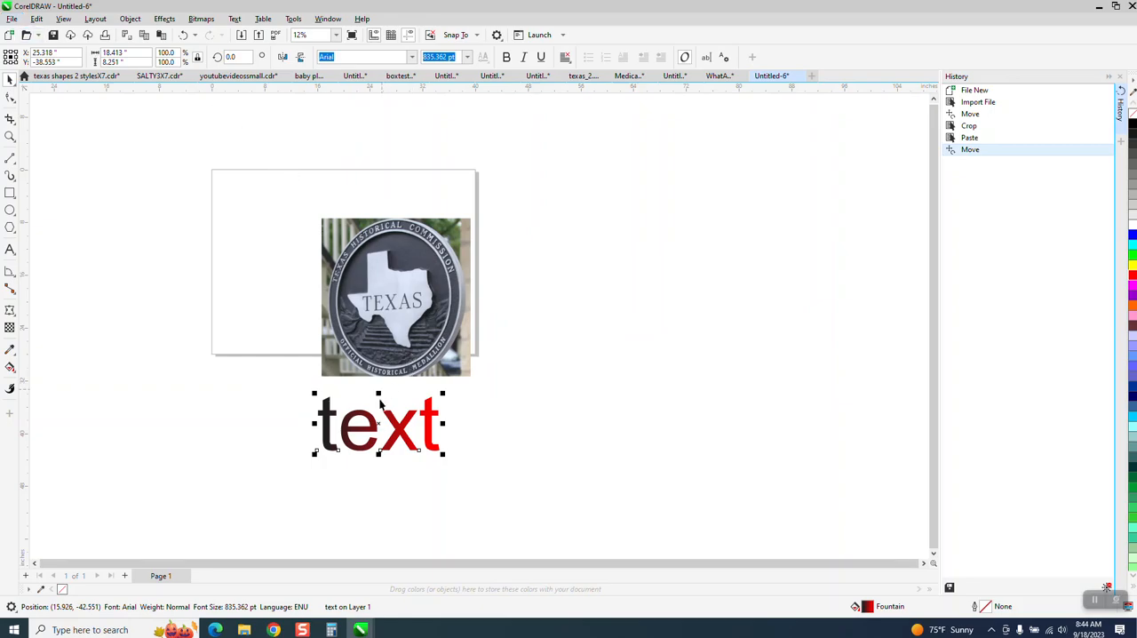
drag(380, 418, 427, 414)
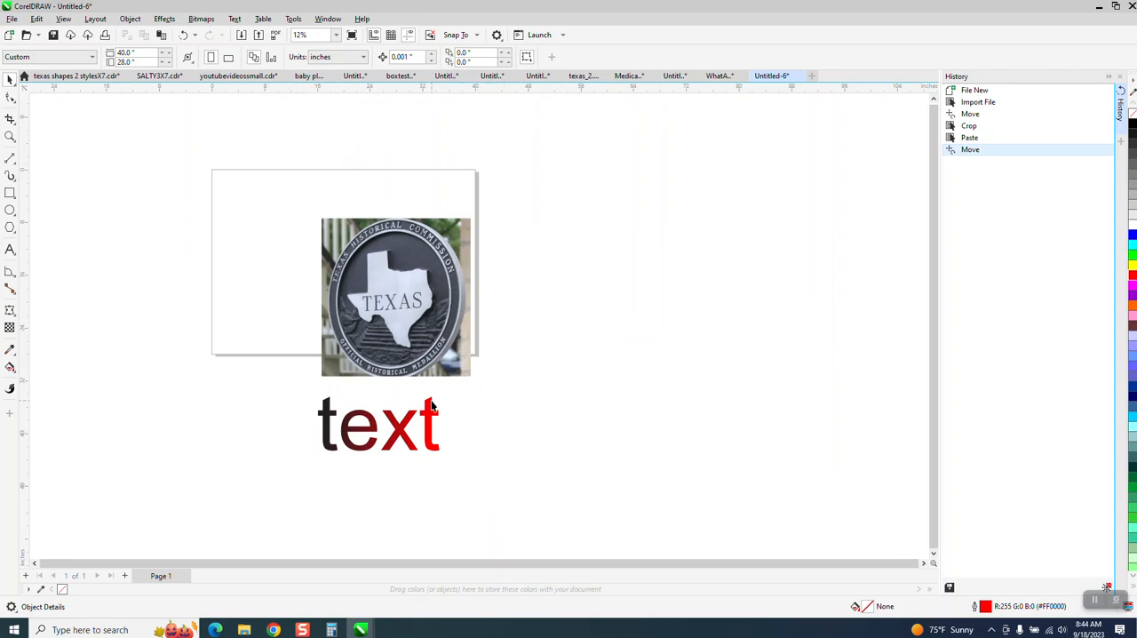
drag(399, 434, 578, 311)
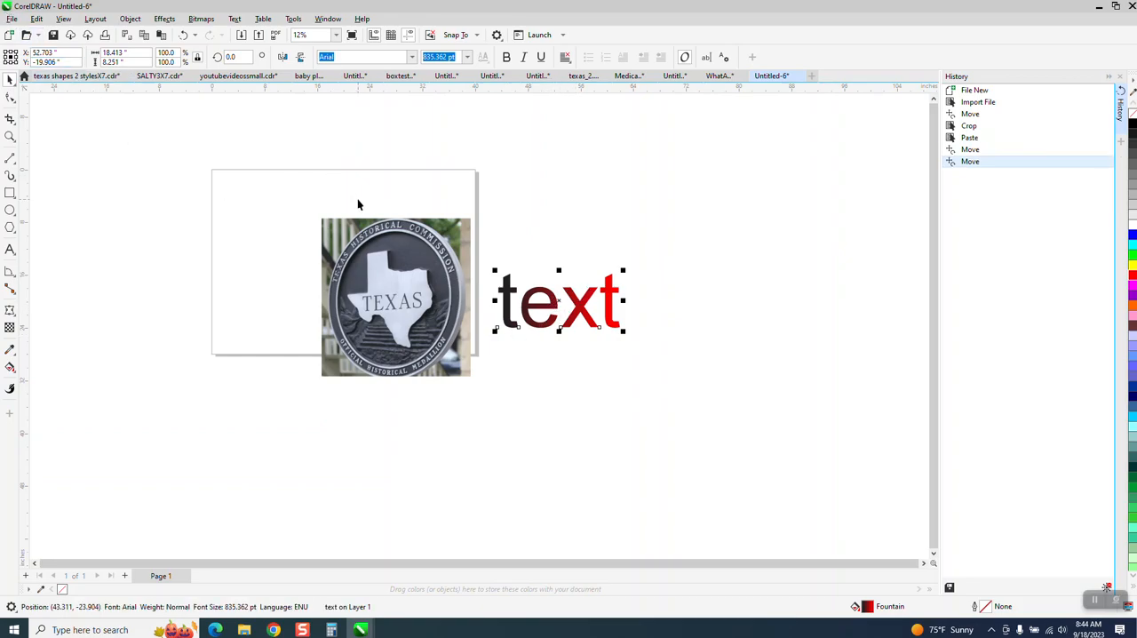
click(10, 136)
drag(312, 222, 687, 396)
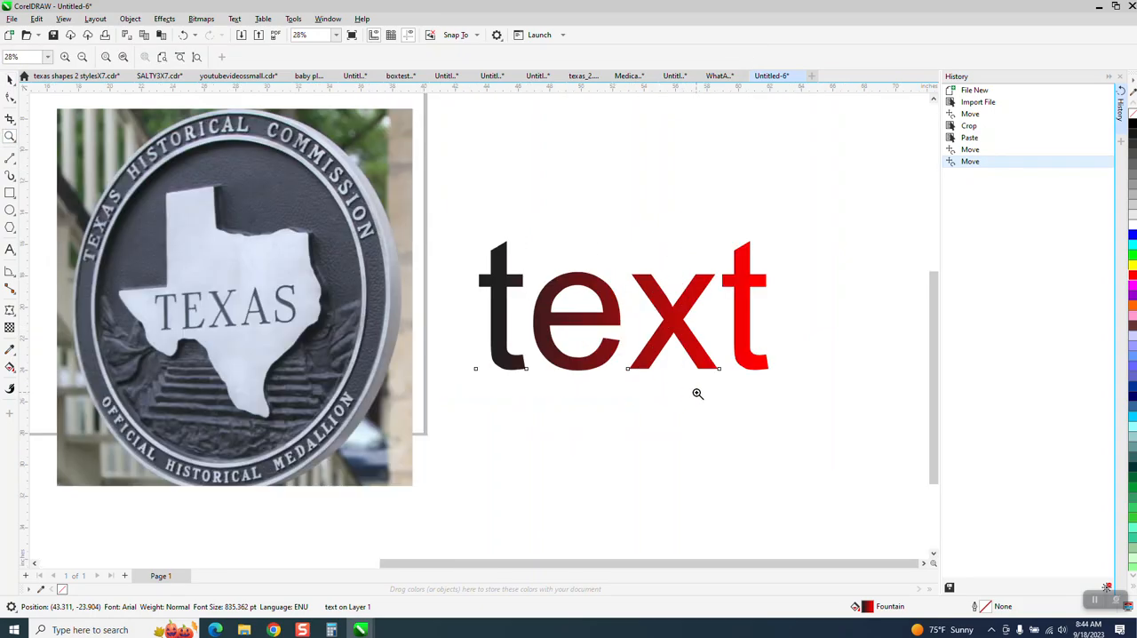